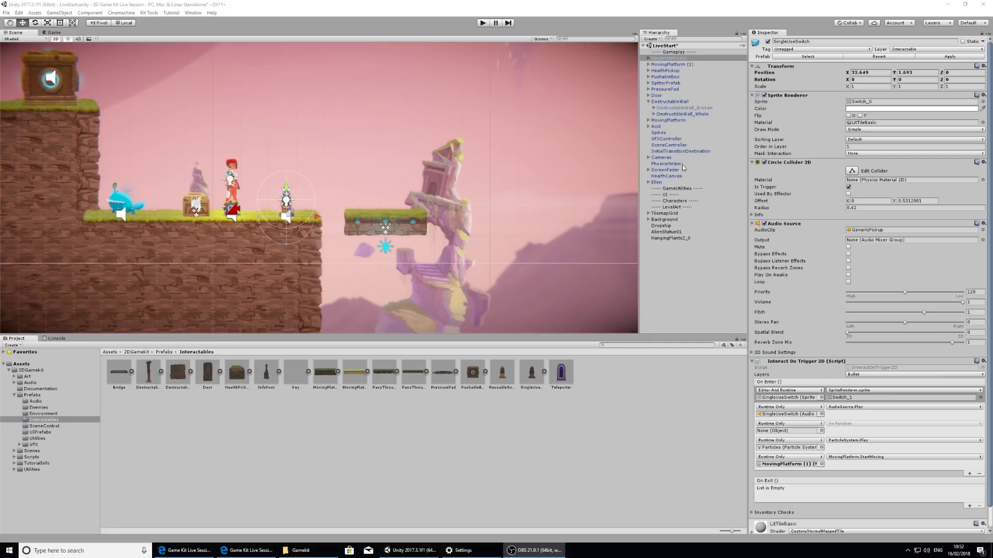
# Select Ellen and examine the inventory events of her Inventory Controller.
pyautogui.click(658, 184)
pyautogui.scroll(-10, 842, 198)
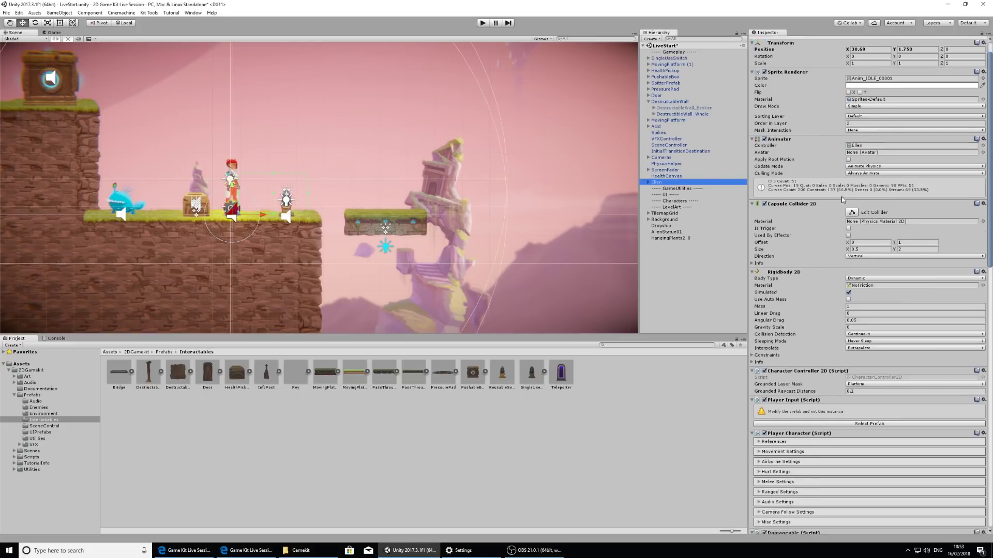
pyautogui.scroll(-12, 842, 198)
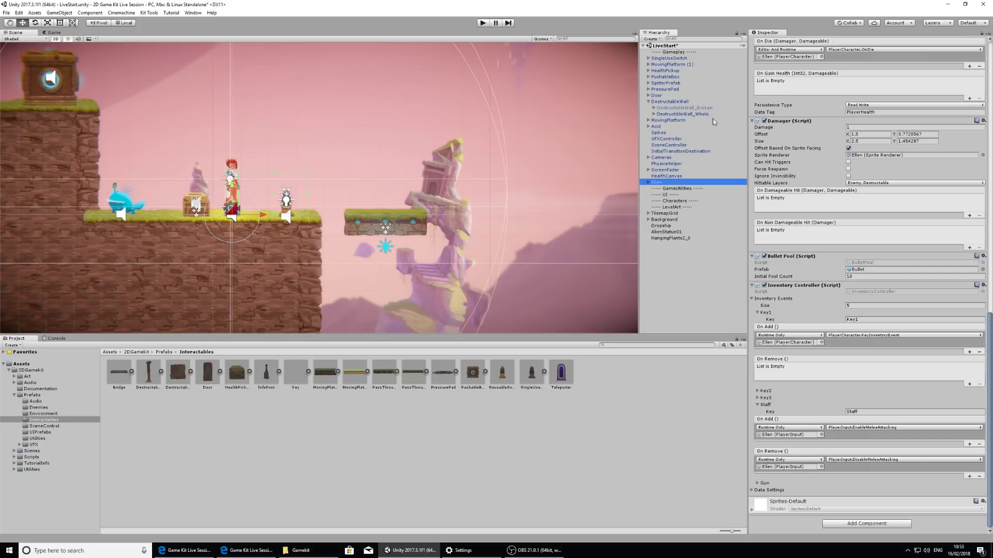
# Move Ellen together with the Cameras object onto the outer end of the upper grass platform.
pyautogui.keyDown('ctrl'); pyautogui.click(671, 158); pyautogui.keyUp('ctrl')
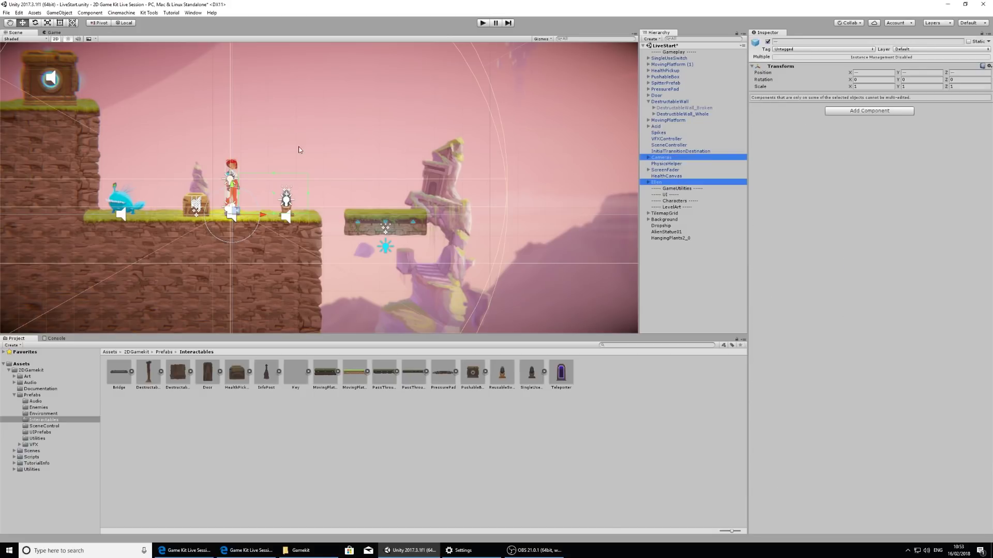
pyautogui.press('f')
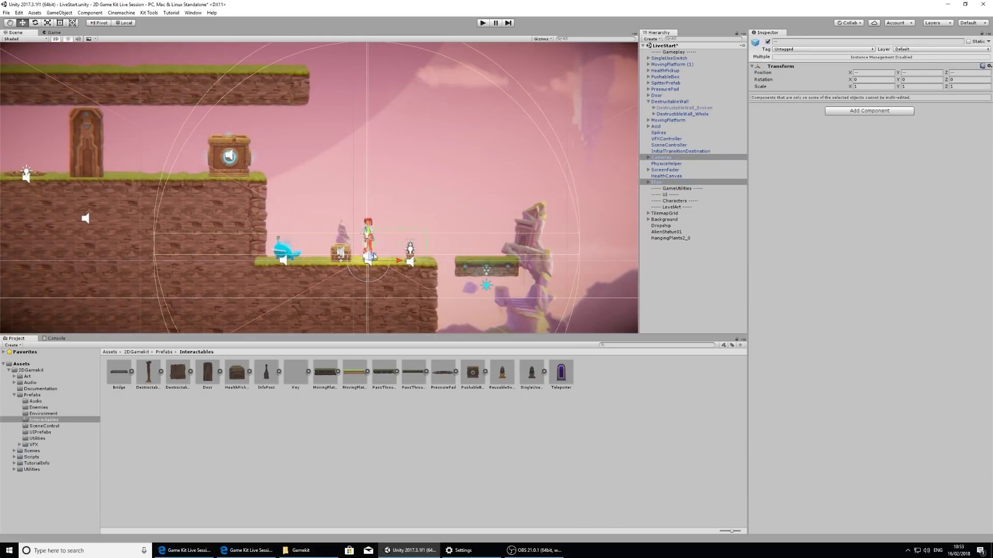
pyautogui.scroll(5, 331, 111)
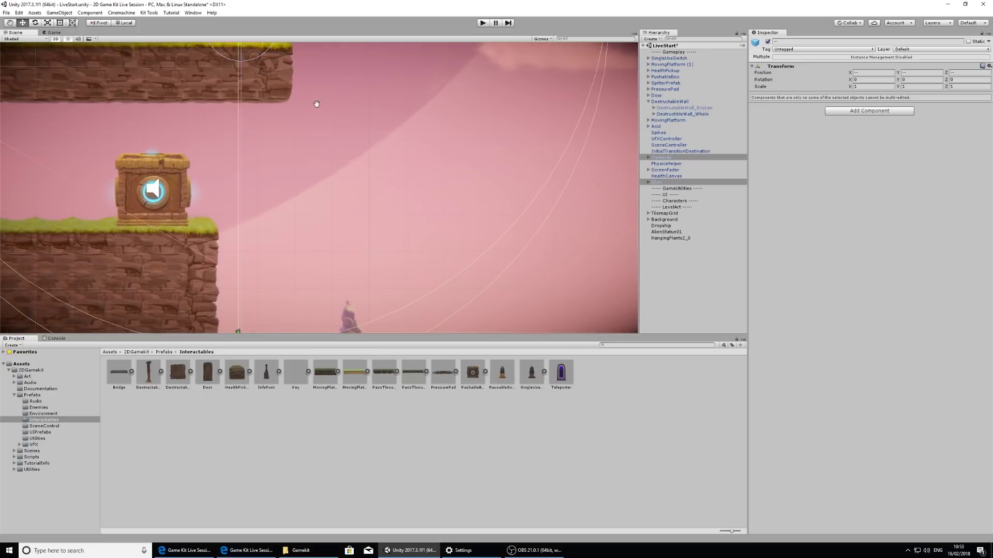
pyautogui.press('f')
pyautogui.press('w')
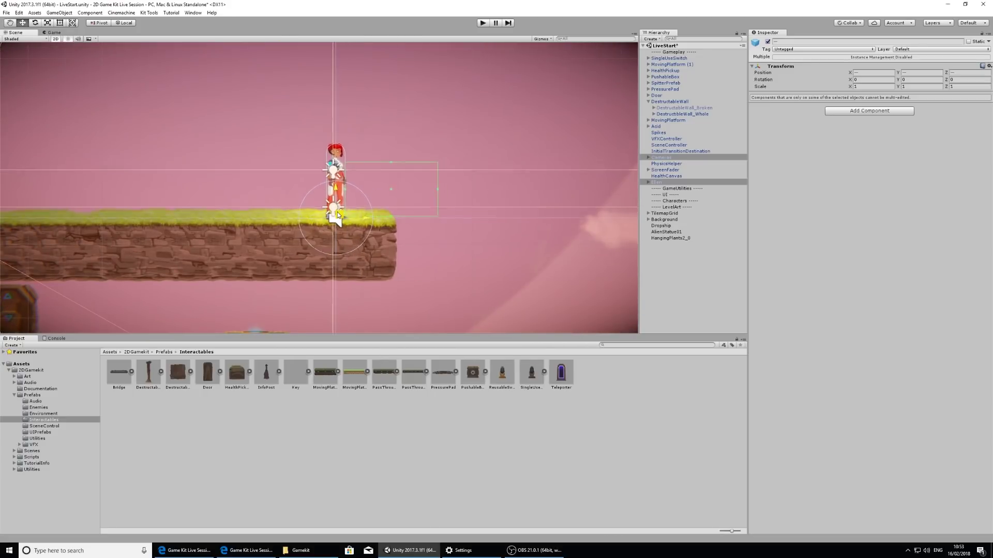
pyautogui.press('q')
pyautogui.scroll(-5, 414, 204)
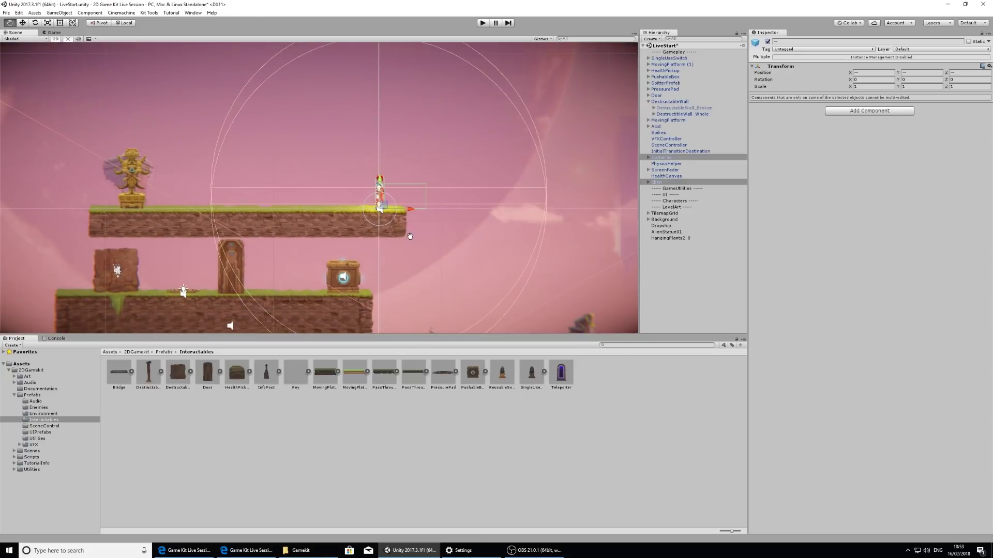
pyautogui.moveTo(410, 236); pyautogui.dragTo(451, 207, button='middle')
pyautogui.scroll(3, 451, 207)
pyautogui.moveTo(483, 160); pyautogui.dragTo(478, 225, button='middle')
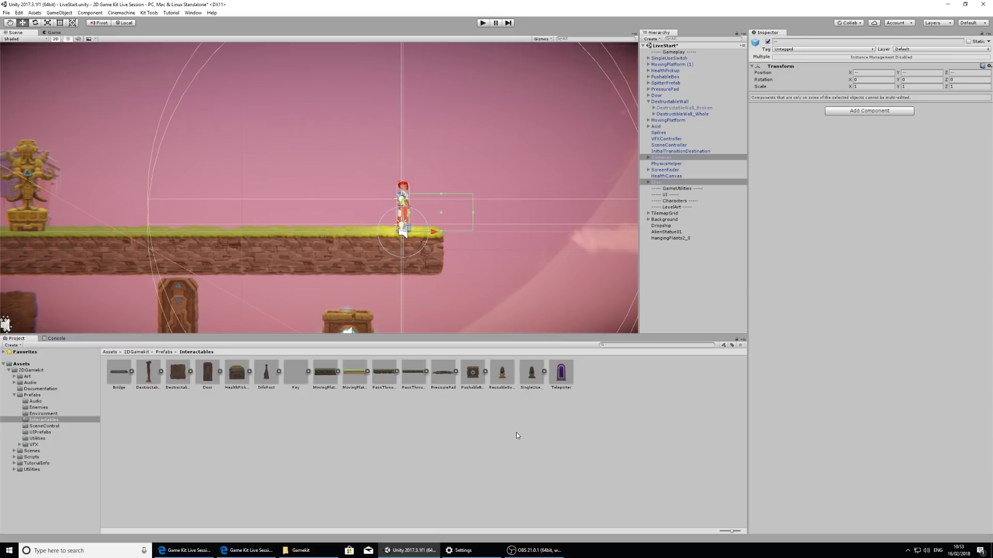
# Place a Key prefab above the upper grass platform beside Ellen, at about X 22.73, Y 11.73.
pyautogui.moveTo(295, 371); pyautogui.dragTo(354, 227)
pyautogui.moveTo(339, 206); pyautogui.dragTo(339, 206)
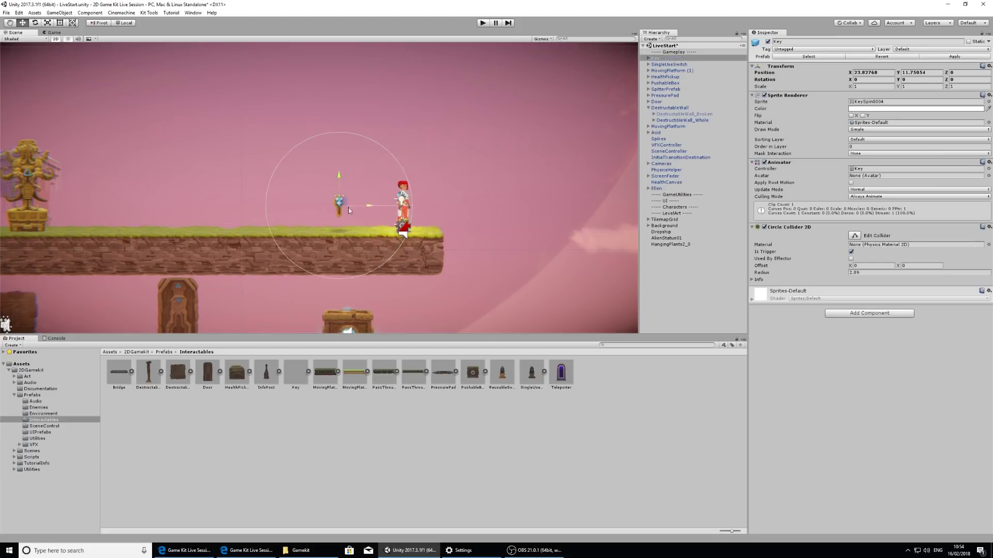
pyautogui.scroll(4, 379, 228)
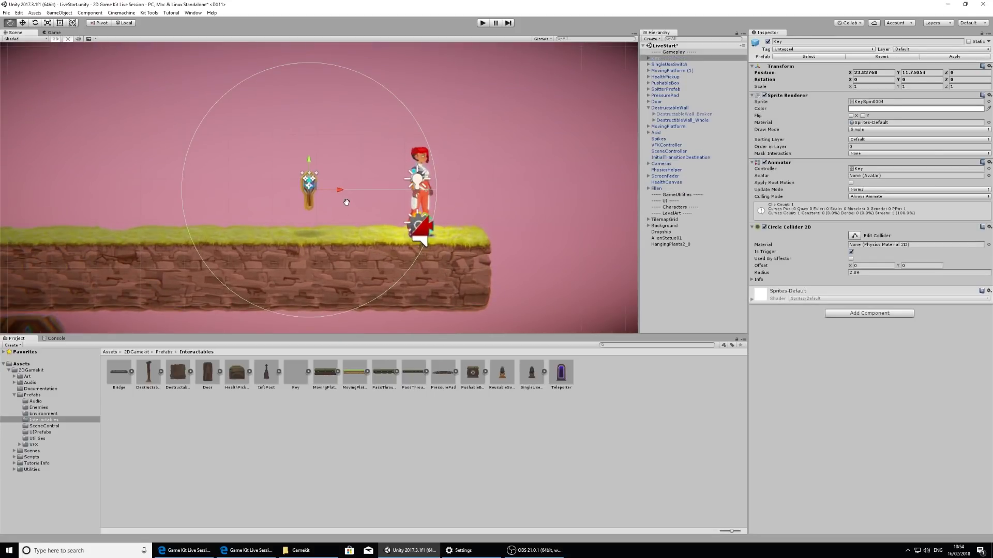
pyautogui.moveTo(380, 213); pyautogui.dragTo(414, 229, button='middle')
pyautogui.moveTo(346, 202); pyautogui.dragTo(298, 204)
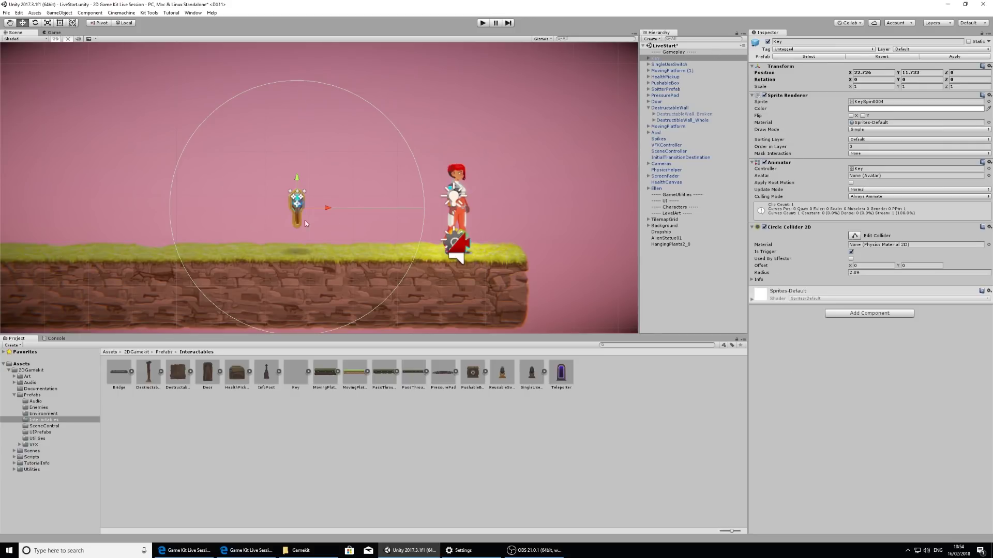
# Play-test the scene by running Ellen back and forth past the key, then stop the game.
pyautogui.click(484, 23)
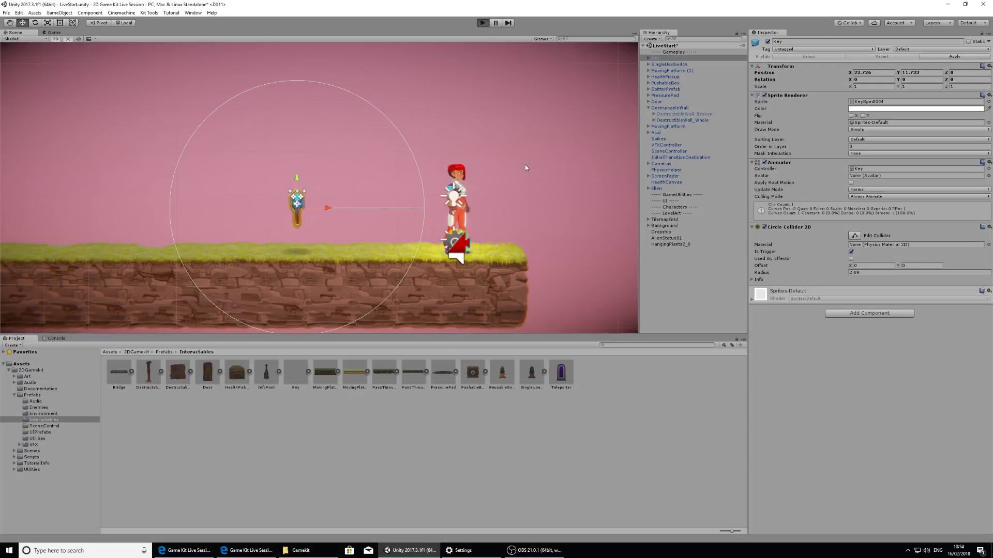
pyautogui.press('a')
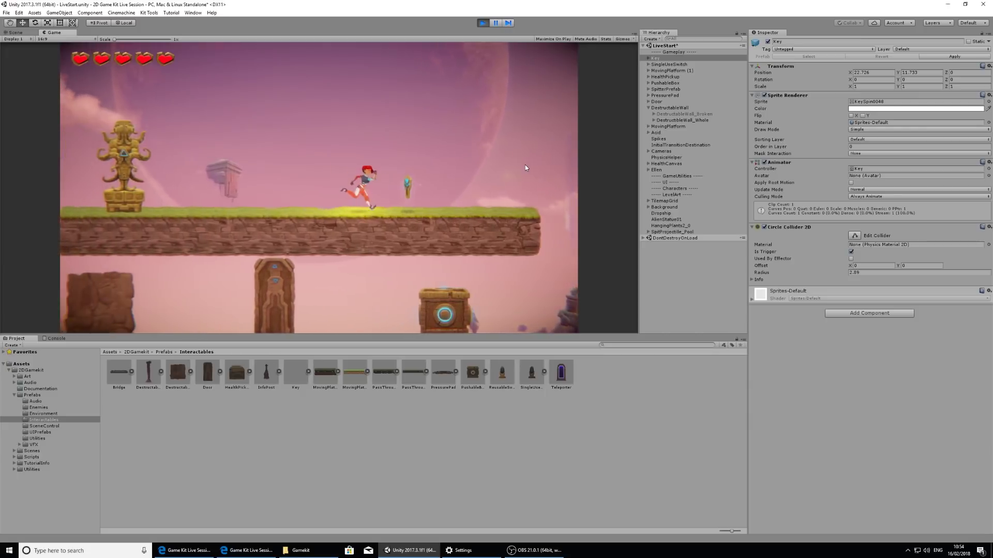
pyautogui.press('d')
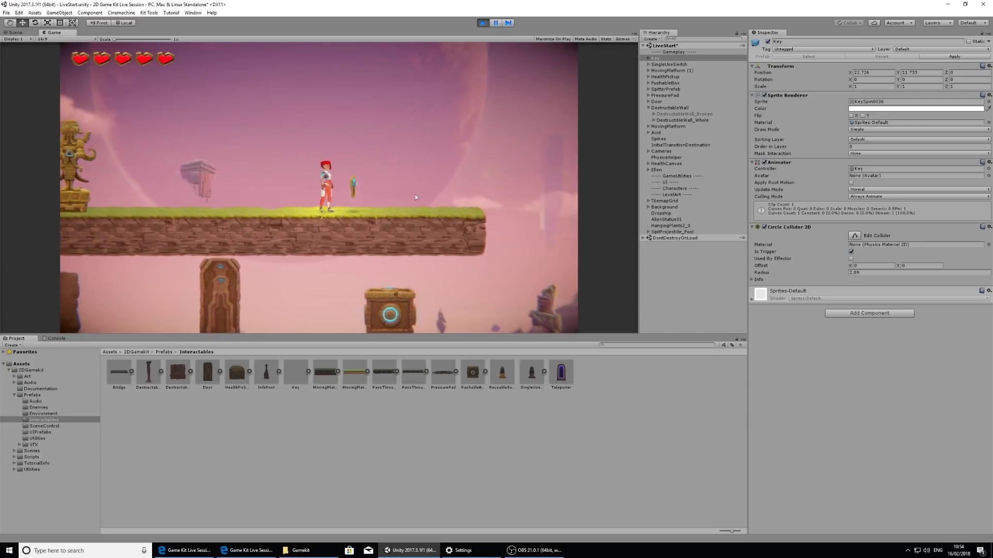
pyautogui.press('a')
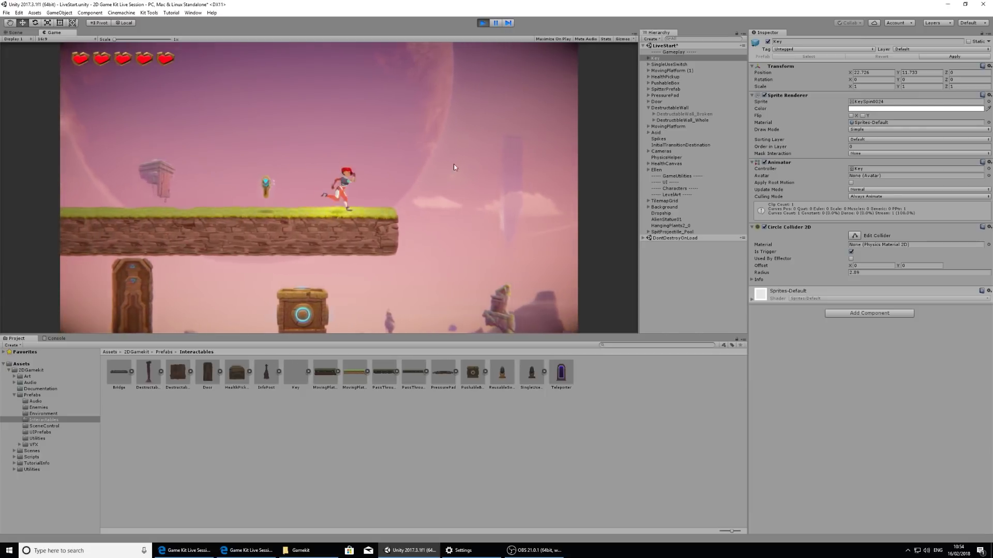
pyautogui.click(484, 23)
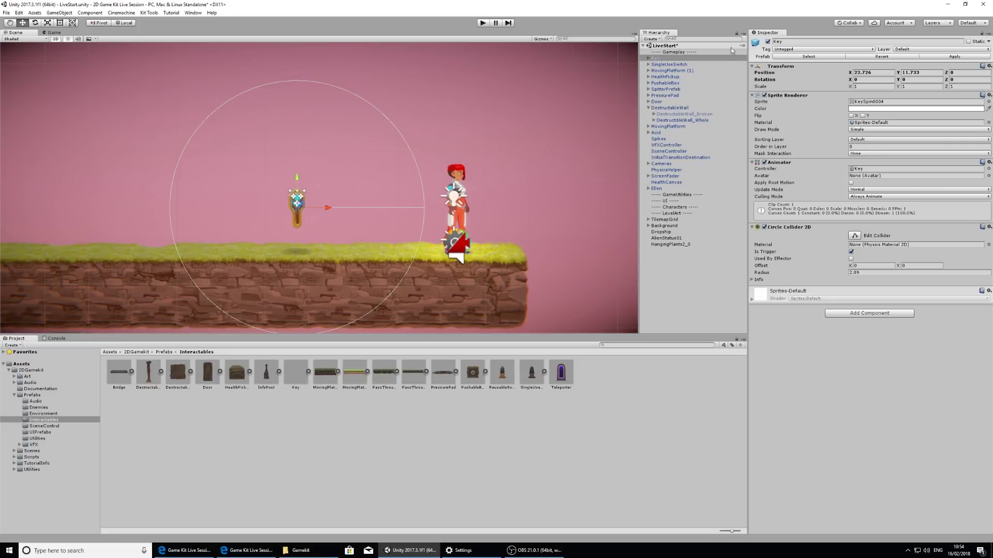
# Add an Inventory Item component to the key.
pyautogui.click(878, 316)
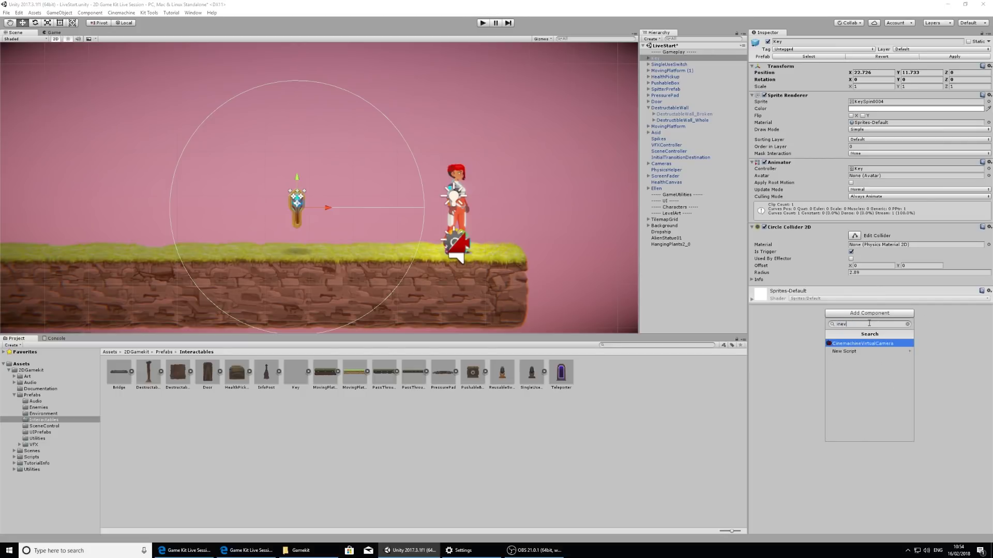
pyautogui.write('inevntory')
pyautogui.press('BackSpace')
pyautogui.press('BackSpace')
pyautogui.press('BackSpace')
pyautogui.press('BackSpace')
pyautogui.write('ventory')
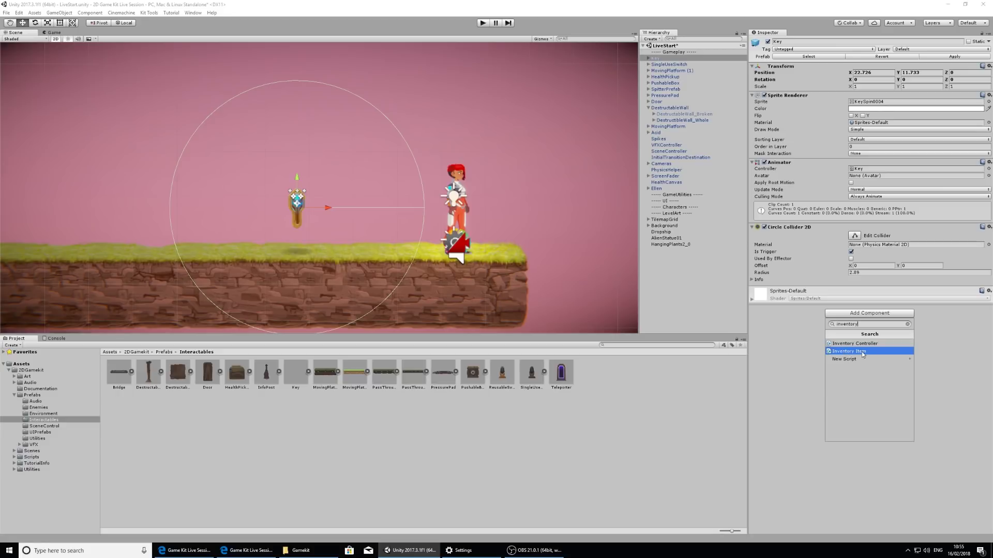
pyautogui.click(879, 353)
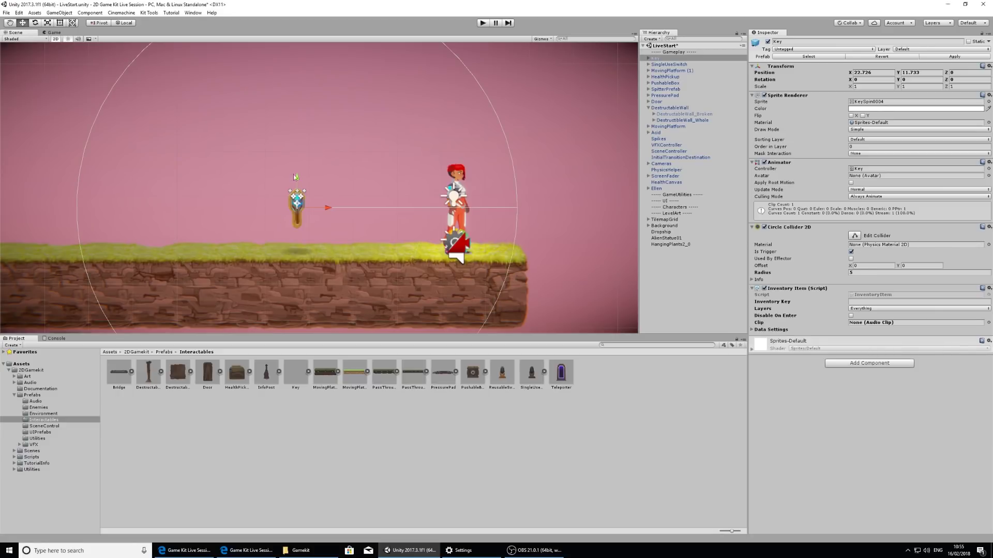
# Shrink the key's Circle Collider 2D to a radius of 0.44.
pyautogui.scroll(-1, 537, 170)
pyautogui.scroll(-4, 538, 169)
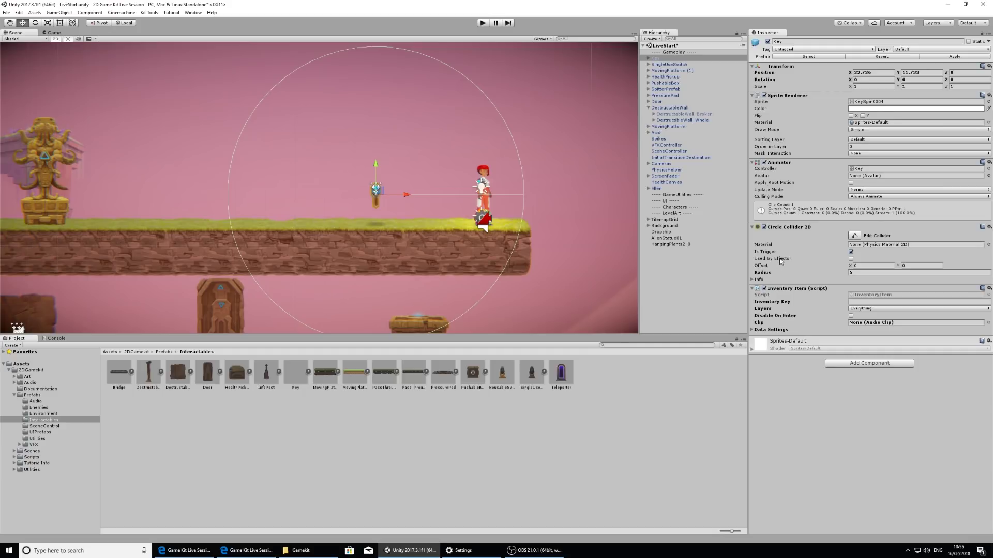
pyautogui.click(840, 274)
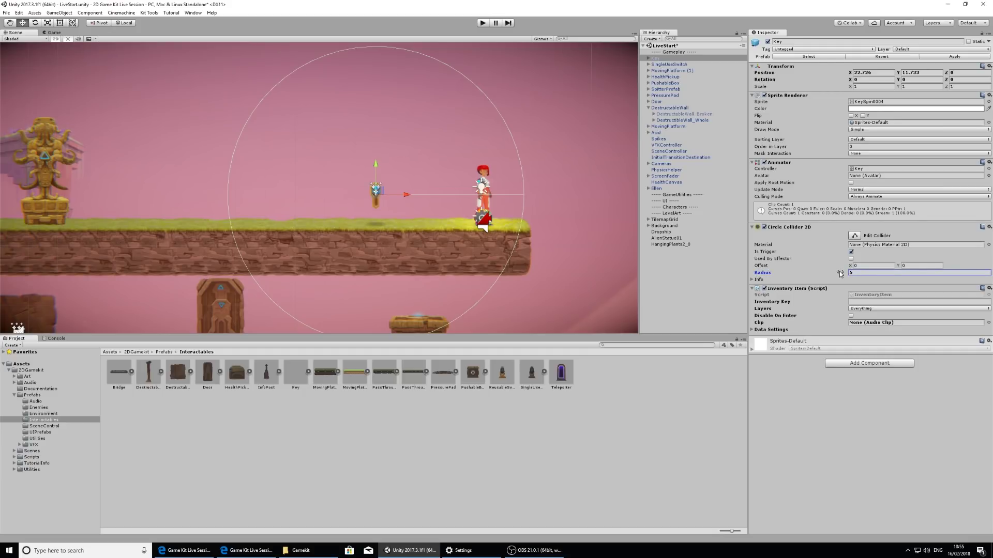
pyautogui.moveTo(840, 274); pyautogui.dragTo(782, 285)
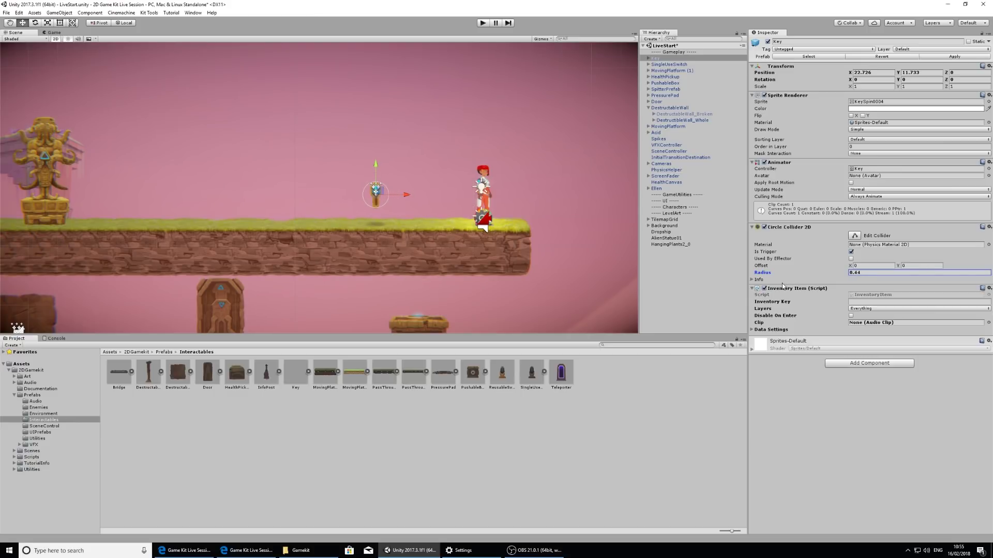
pyautogui.scroll(2, 410, 201)
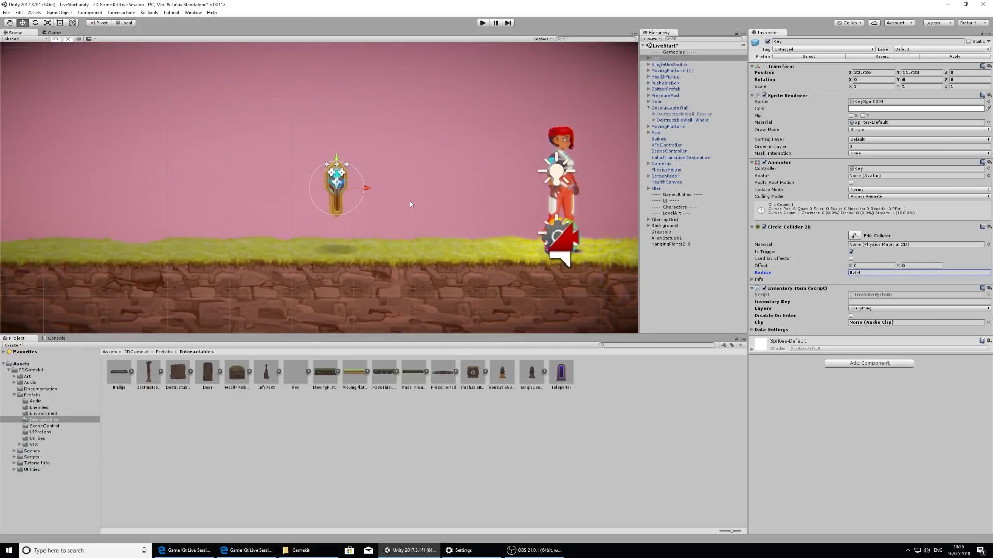
pyautogui.scroll(-2, 410, 201)
pyautogui.moveTo(498, 179); pyautogui.dragTo(431, 190, button='middle')
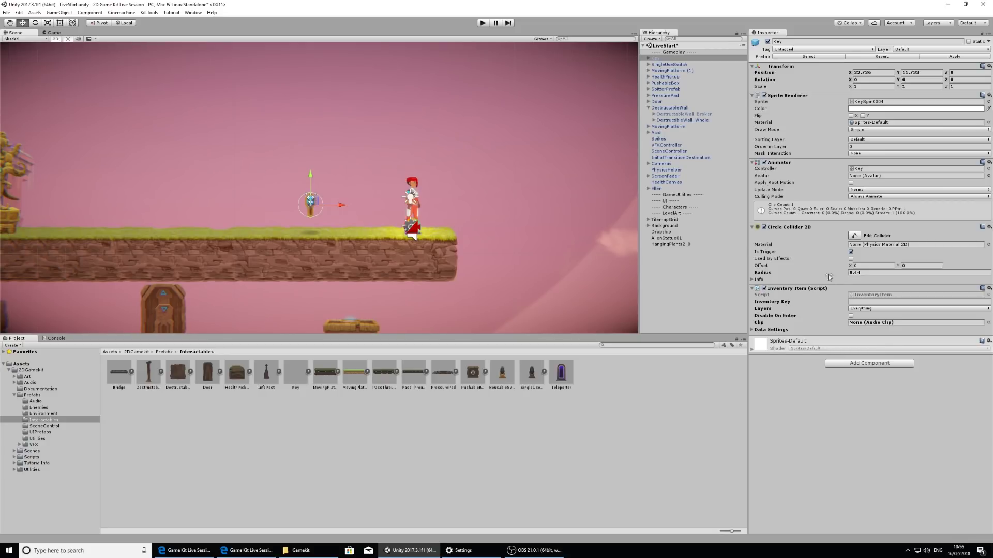
# Check the key name of the Key1 inventory event in Ellen's Inventory Controller.
pyautogui.click(660, 189)
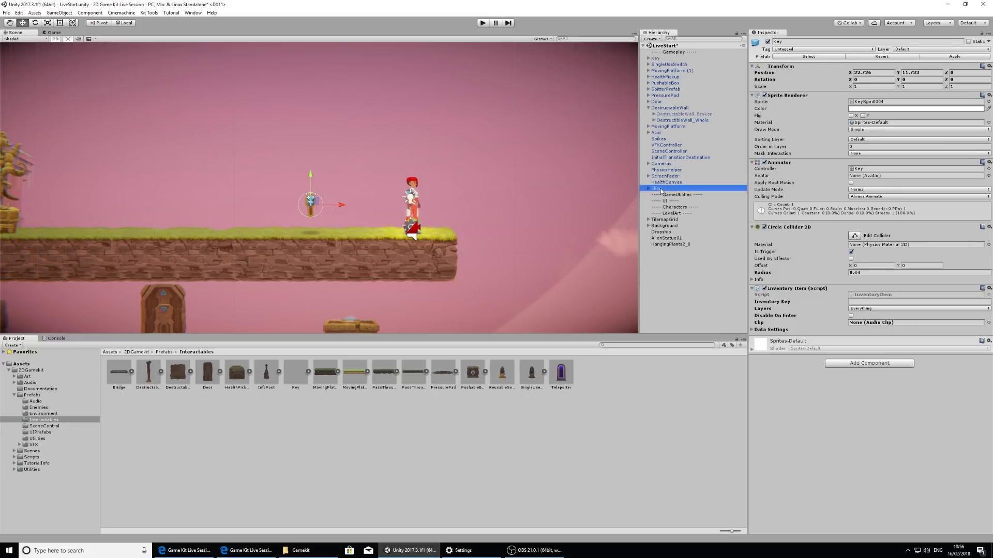
pyautogui.scroll(-5, 805, 262)
pyautogui.scroll(-15, 804, 262)
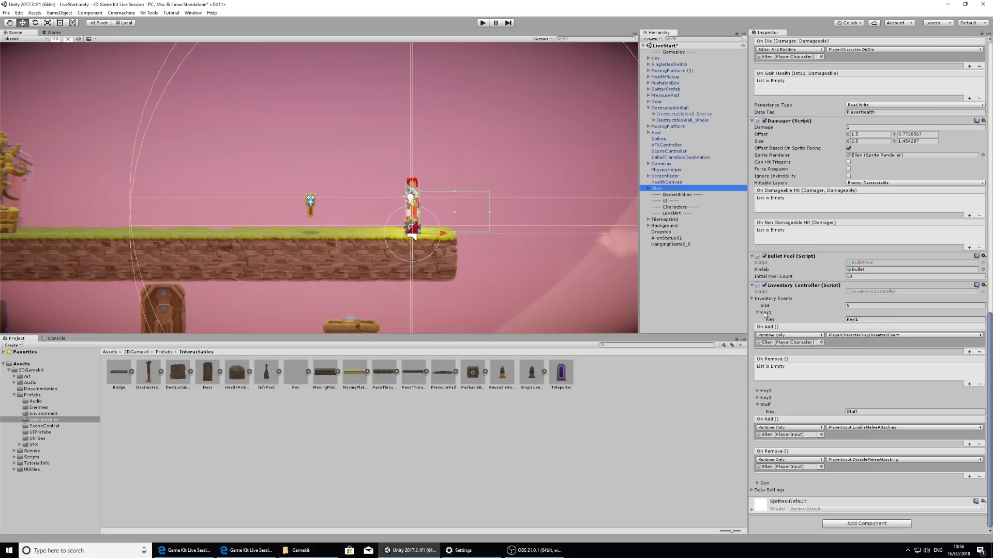
pyautogui.click(876, 320)
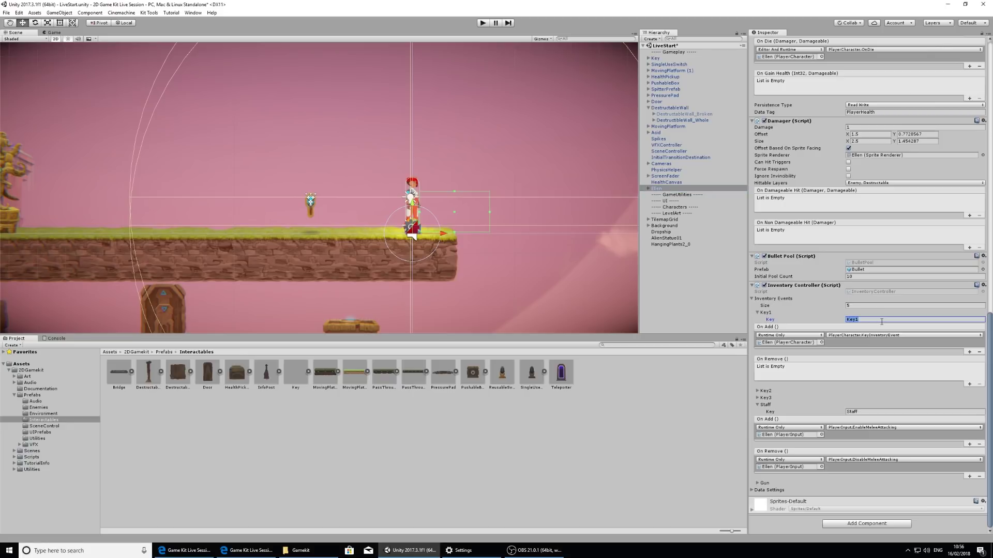
pyautogui.write('key')
pyautogui.doubleClick(868, 320)
pyautogui.write('Key')
# In the key's Inventory Item, set the Inventory Key to Key1 and restrict Layers to Player only.
pyautogui.click(662, 58)
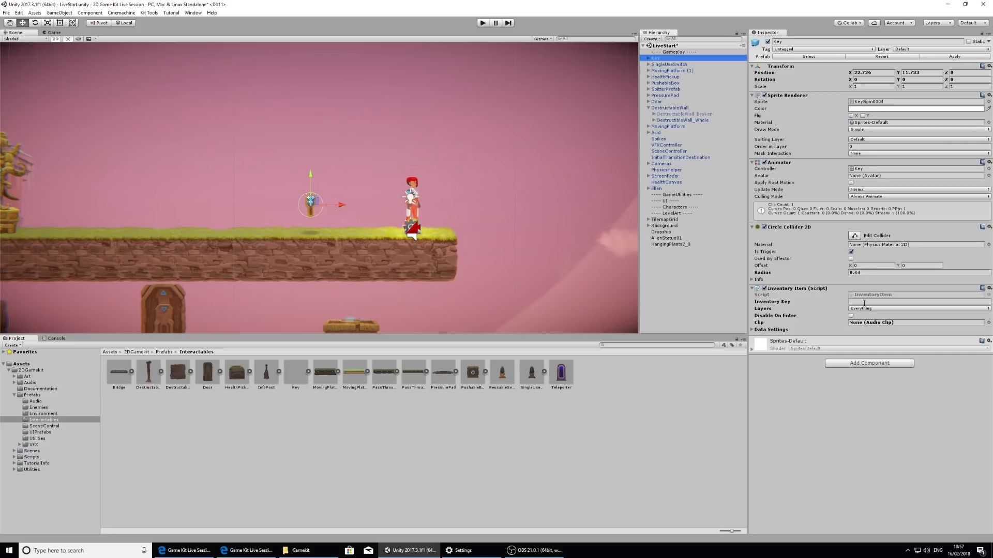
pyautogui.click(863, 302)
pyautogui.write('Key1')
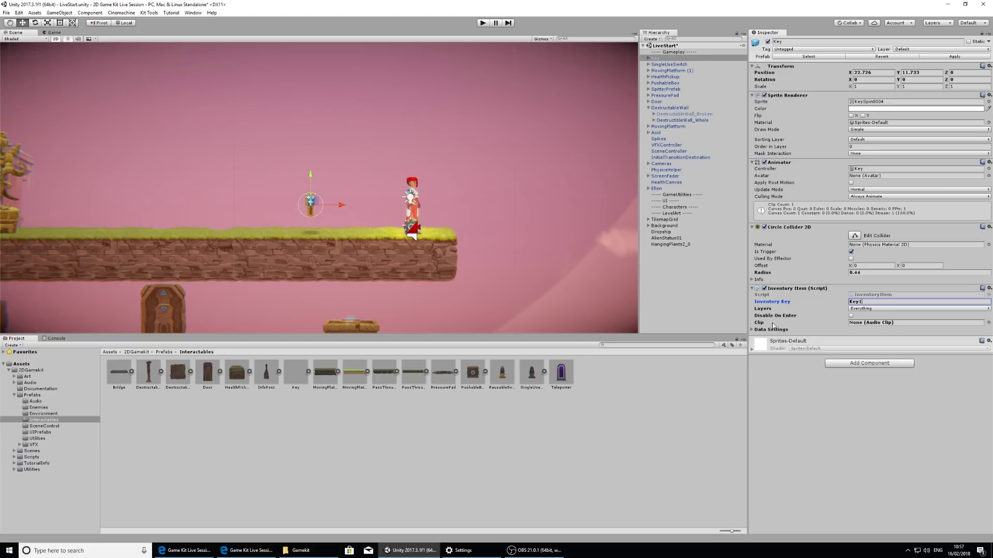
pyautogui.click(883, 308)
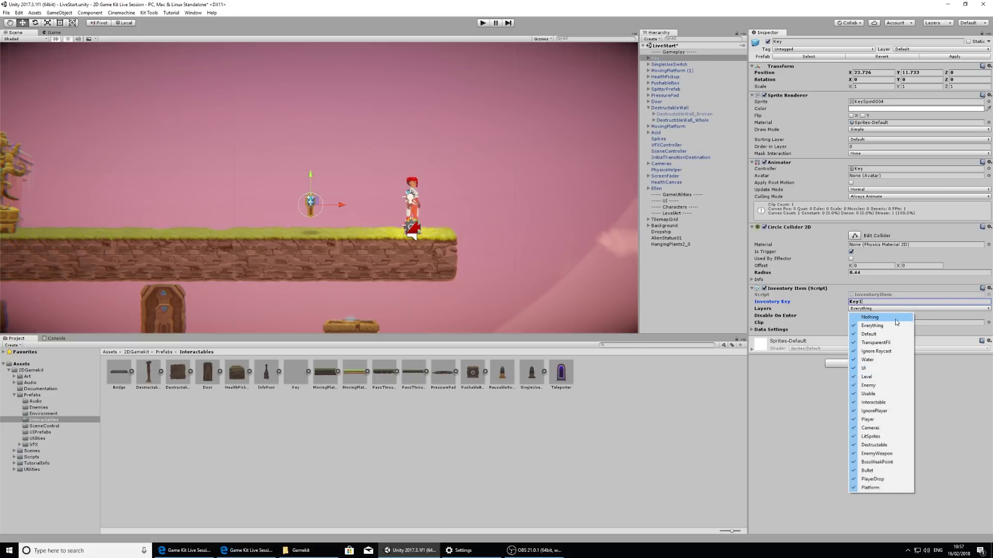
pyautogui.click(893, 318)
pyautogui.click(870, 309)
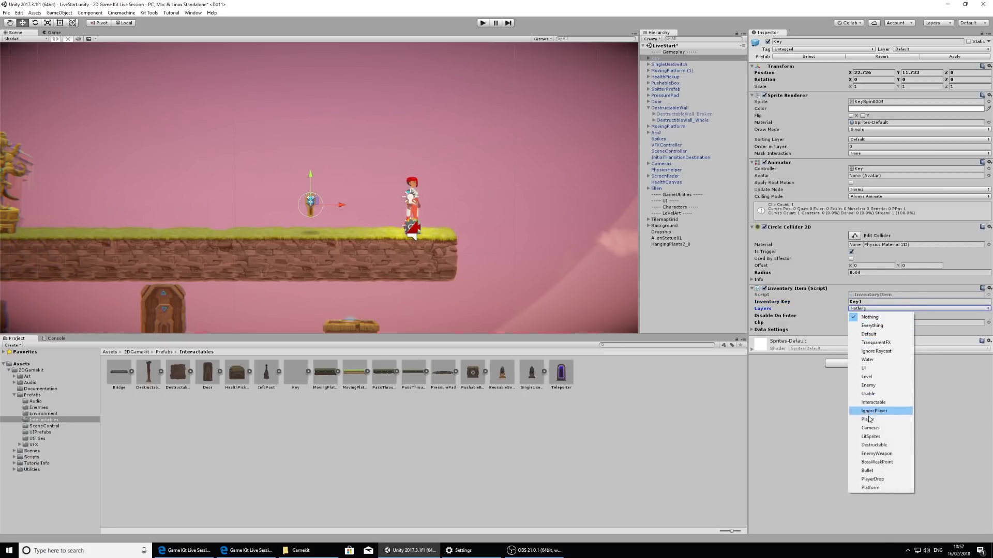
pyautogui.click(882, 425)
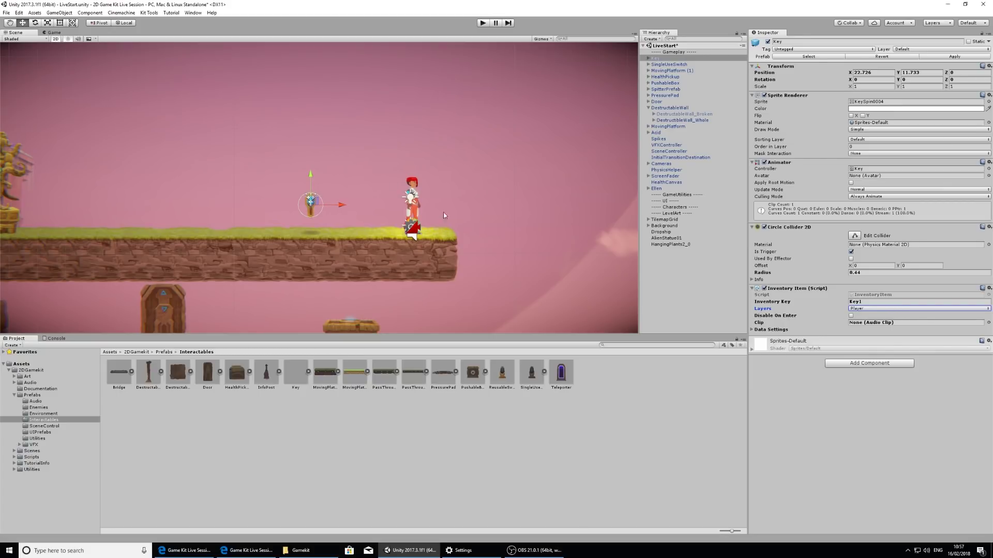
# Playtest the level by running Ellen back and forth through the key, and stop the game.
pyautogui.click(481, 23)
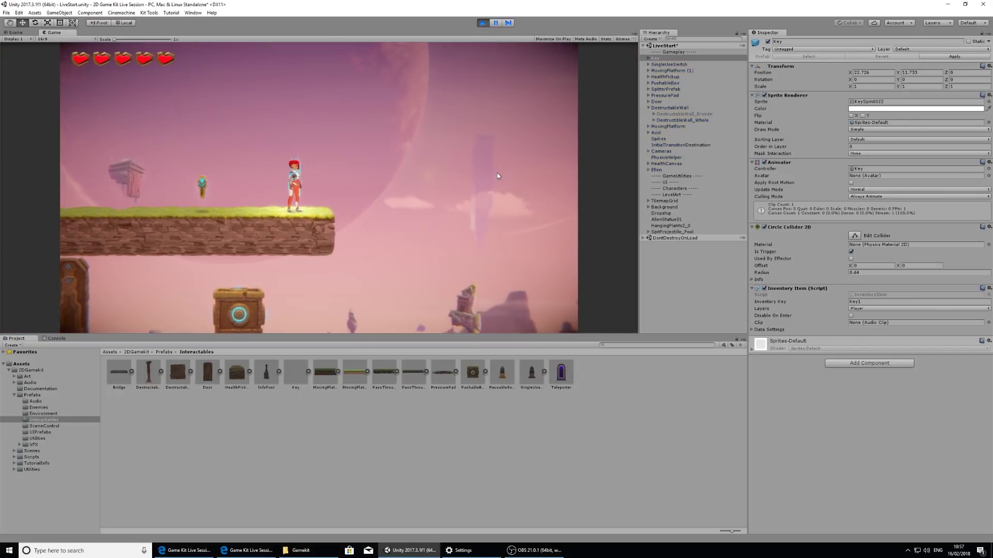
pyautogui.press('d')
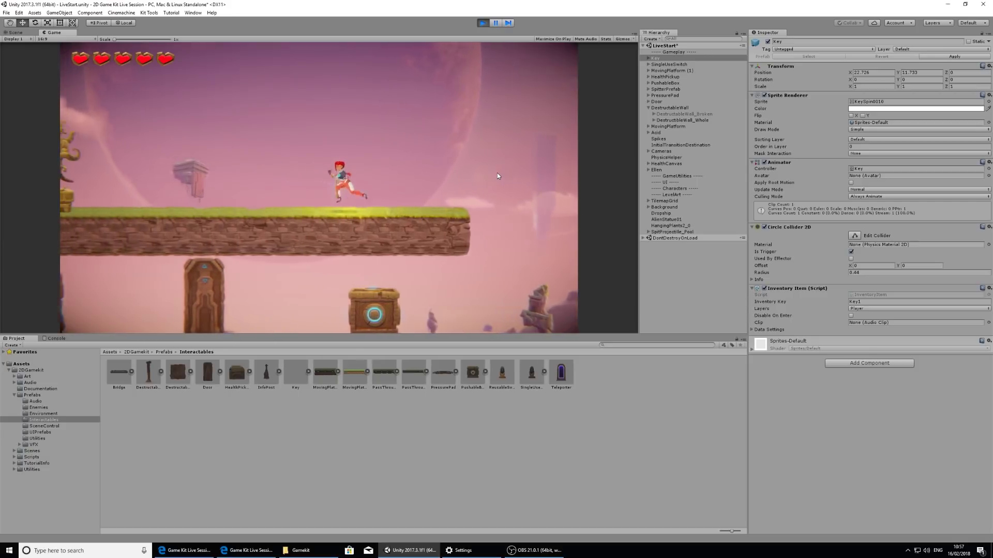
pyautogui.press('a')
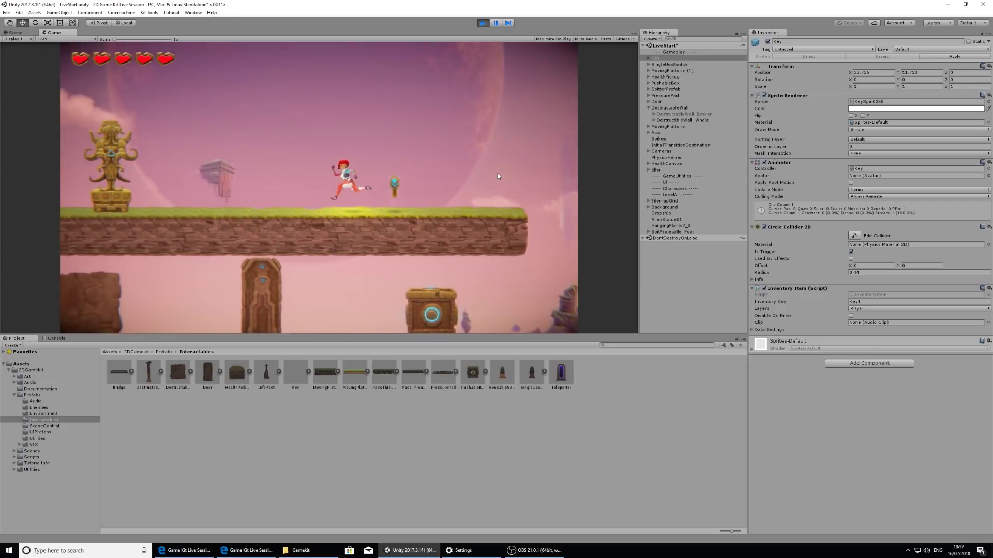
pyautogui.press('d')
pyautogui.press('a')
pyautogui.press('d')
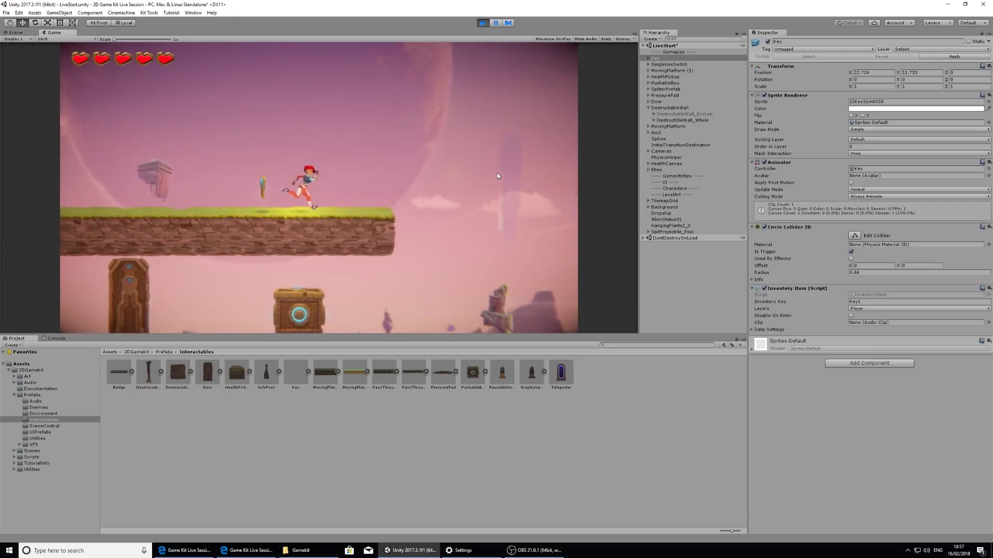
pyautogui.press('a')
pyautogui.press('d')
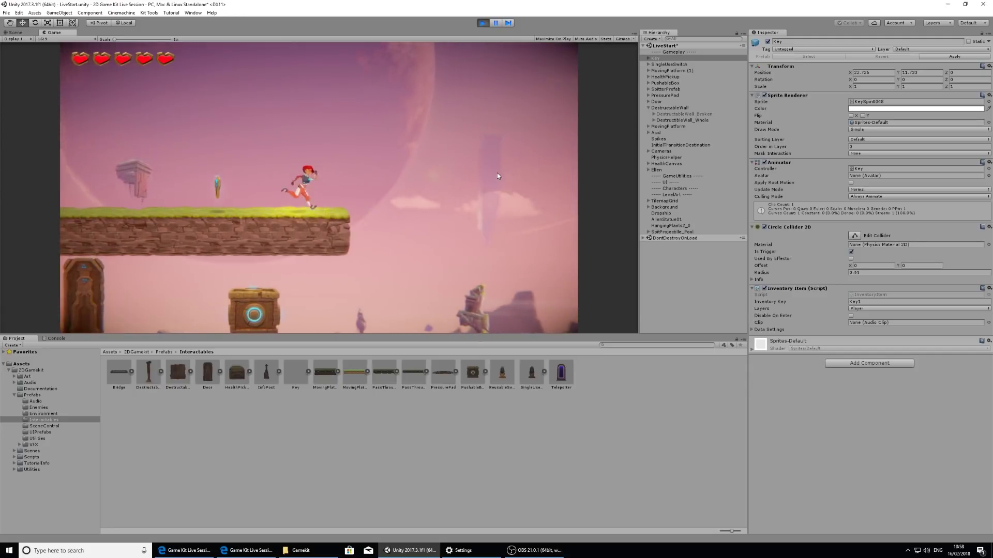
pyautogui.press('a')
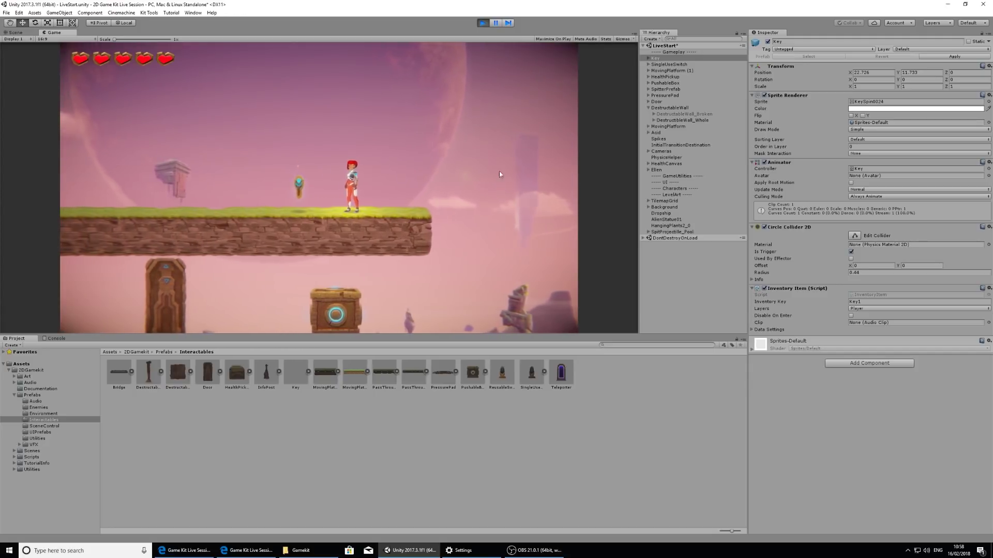
pyautogui.press('a')
pyautogui.press('d')
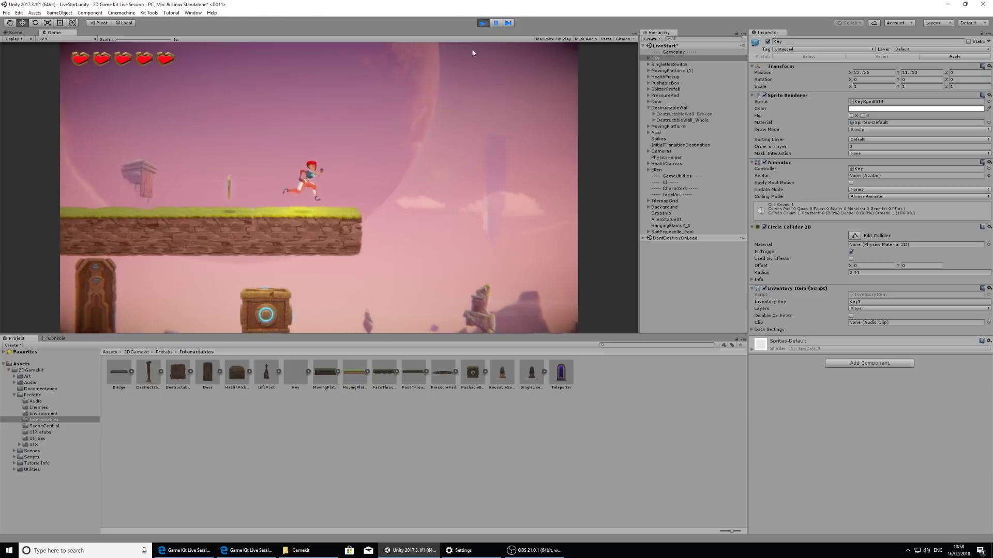
pyautogui.click(483, 24)
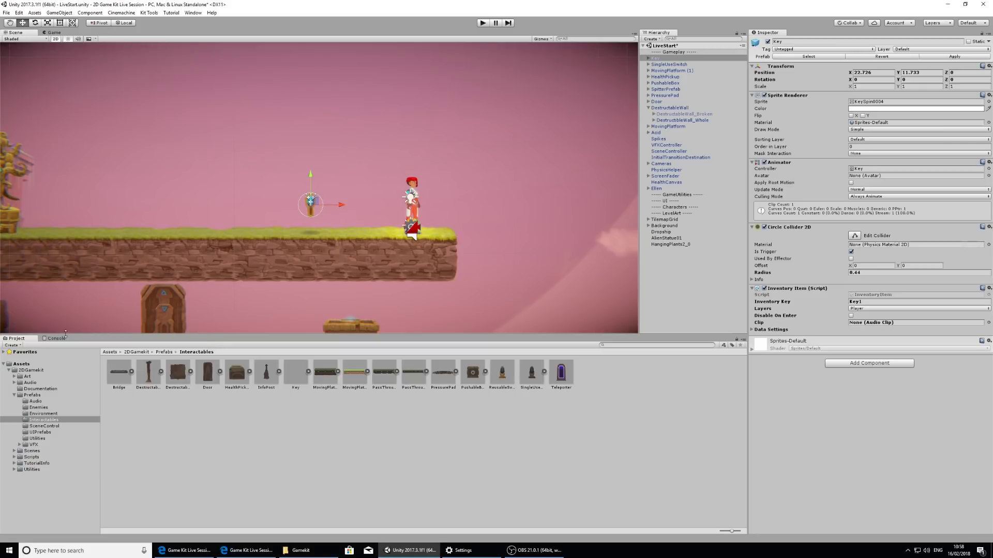
# Assign the GenericPickup sound from the Audio Interactables folder as the Clip of the key's Inventory Item.
pyautogui.click(14, 382)
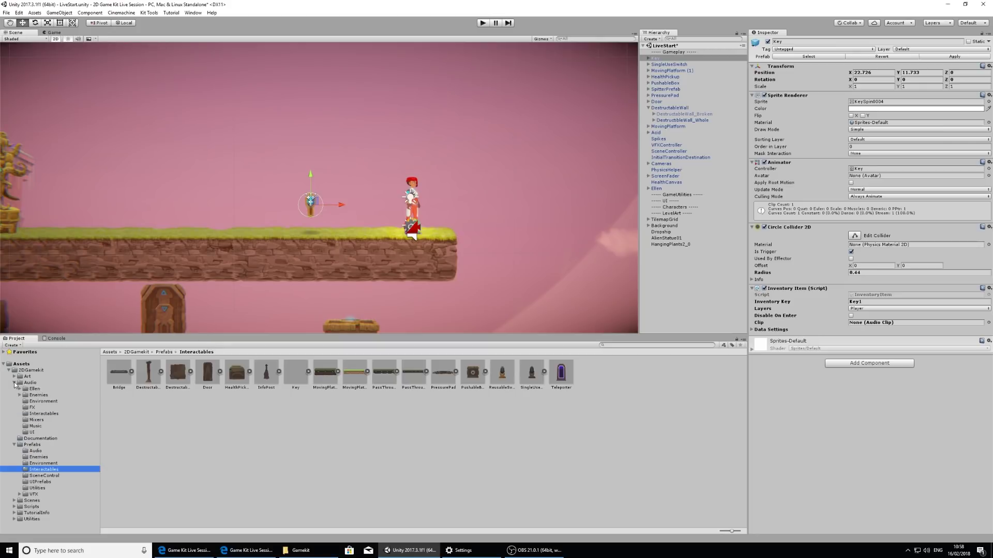
pyautogui.click(32, 414)
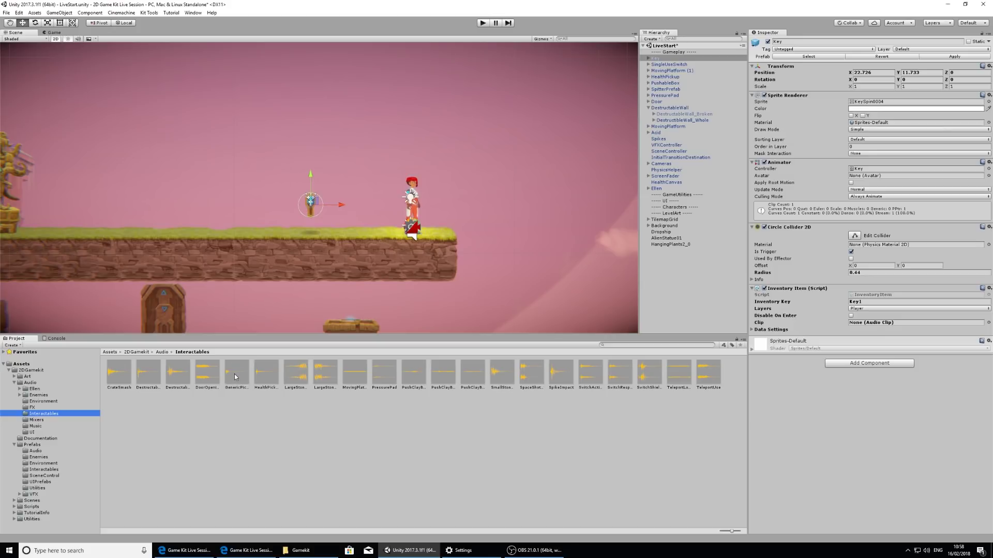
pyautogui.moveTo(235, 376); pyautogui.dragTo(884, 326)
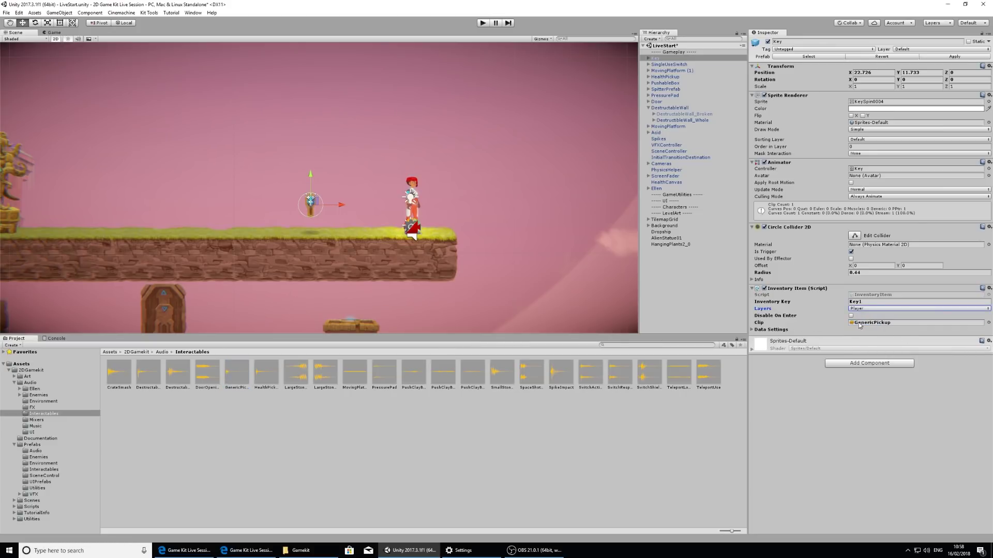
# Playtest the key pickup with its sound clip by running Ellen past the key, and stop the game.
pyautogui.click(482, 24)
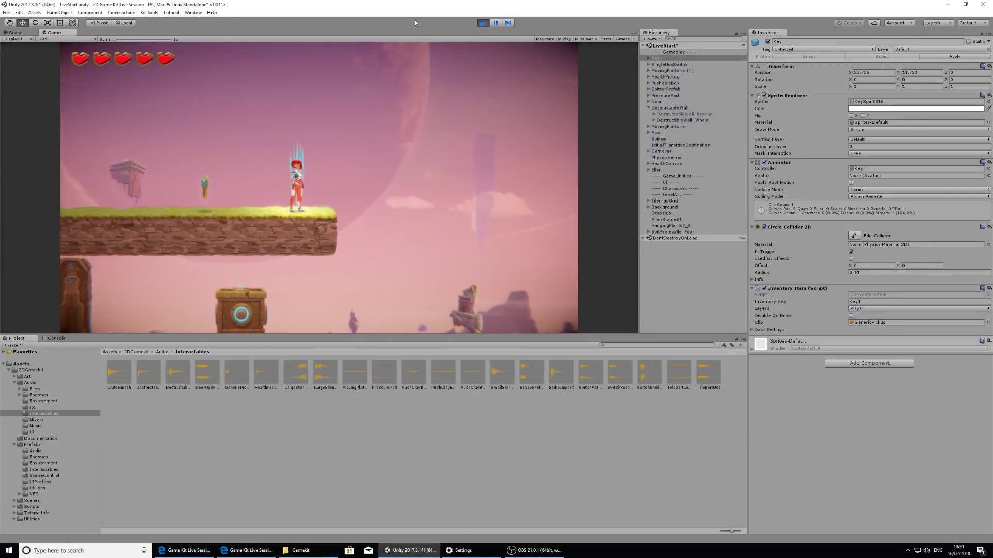
pyautogui.press('d')
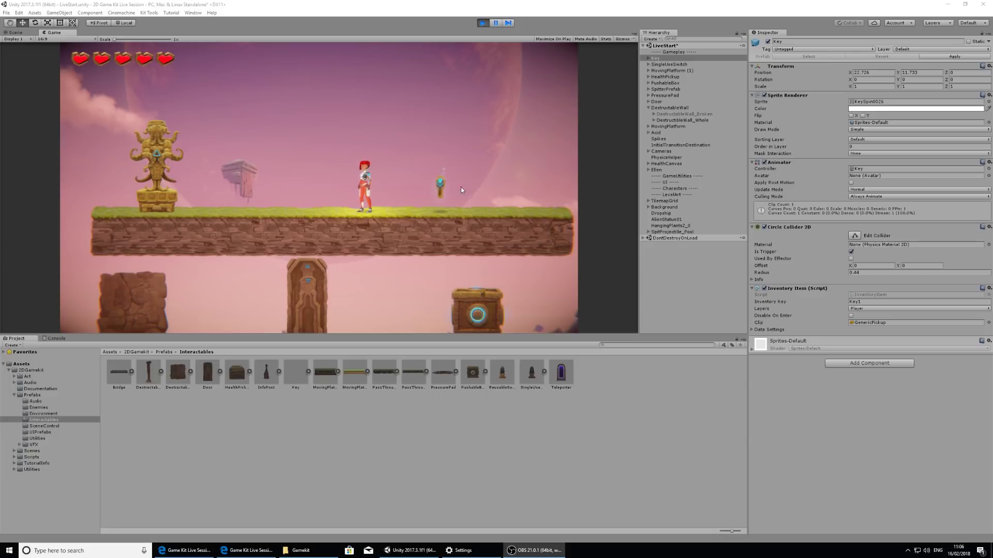
pyautogui.click(482, 23)
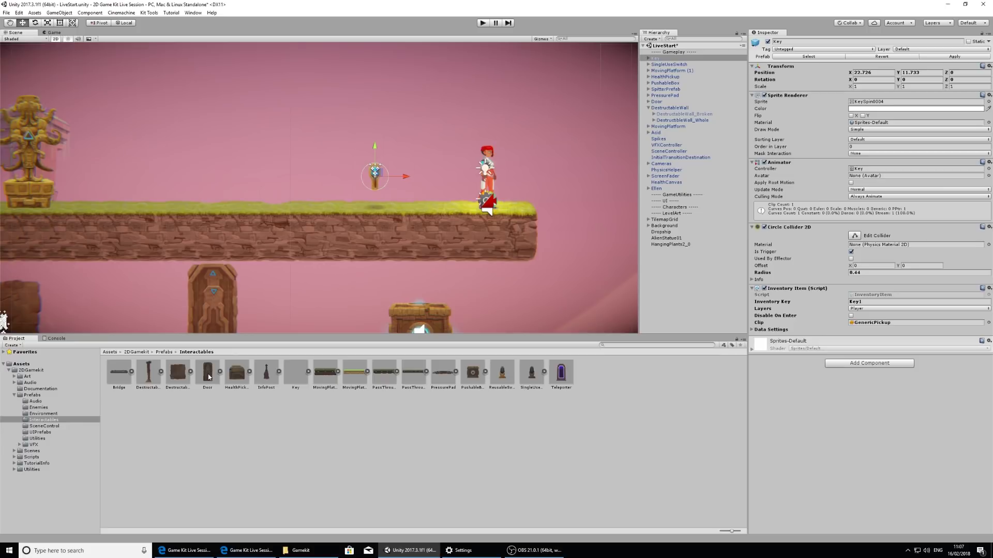
# Place a Door prefab from the Interactables folder on the upper grass platform, between the alien statue and the key.
pyautogui.moveTo(208, 372); pyautogui.dragTo(308, 270)
pyautogui.scroll(2, 342, 207)
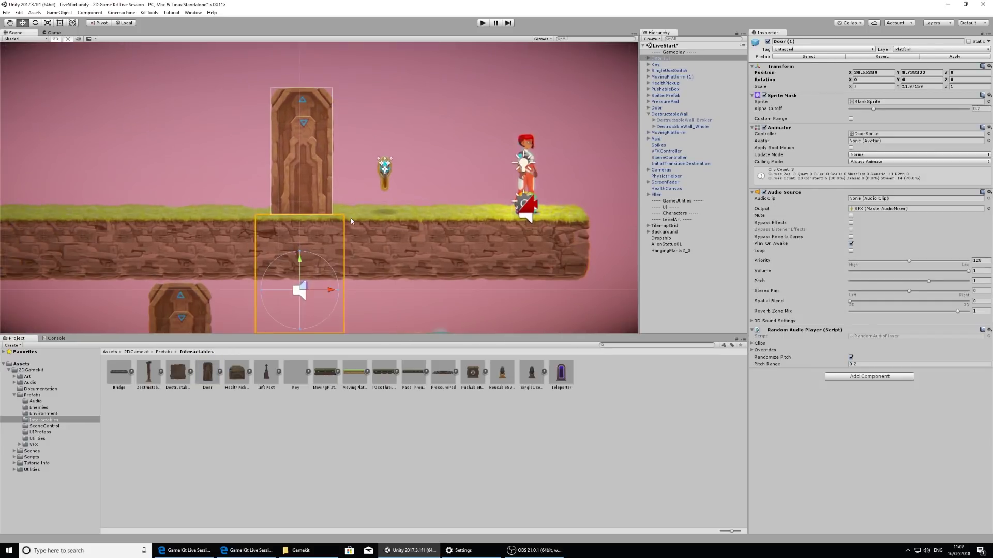
pyautogui.scroll(-3, 351, 218)
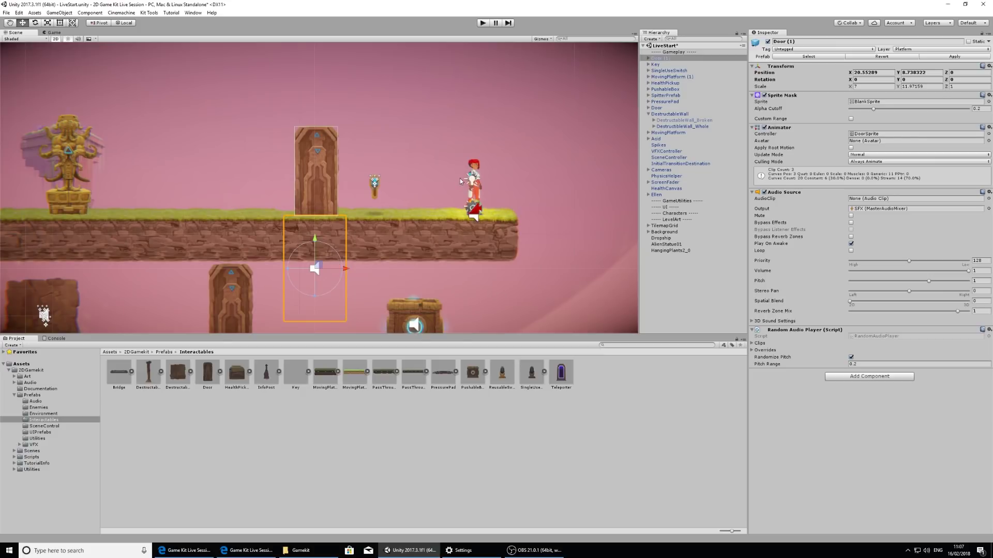
# Run the game briefly to check the new door standing beside the key, and stop it.
pyautogui.click(483, 24)
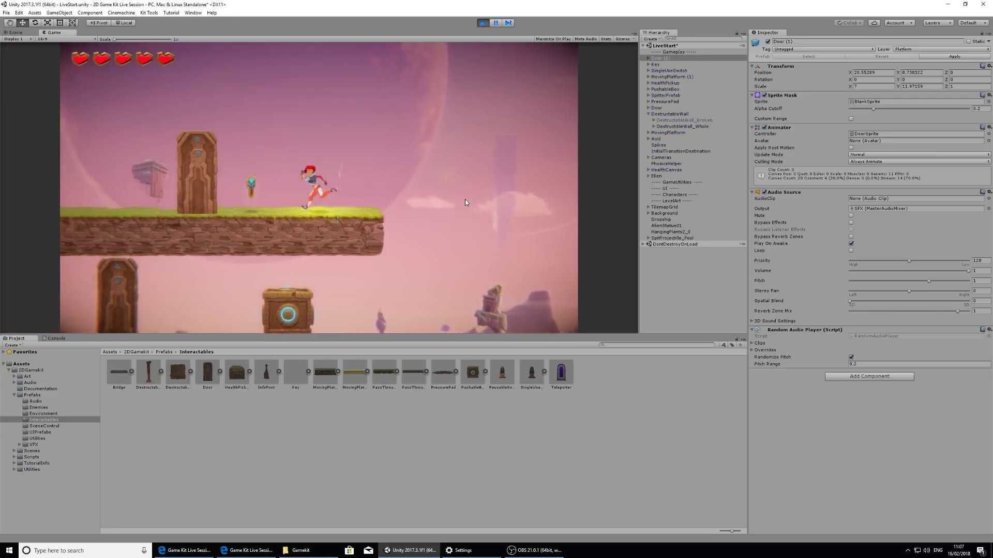
pyautogui.press('d')
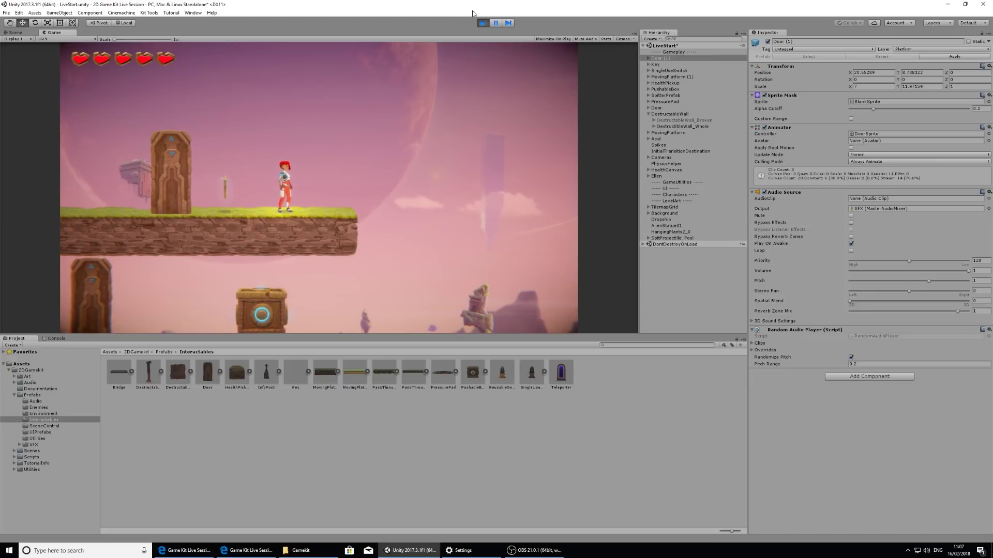
pyautogui.click(483, 23)
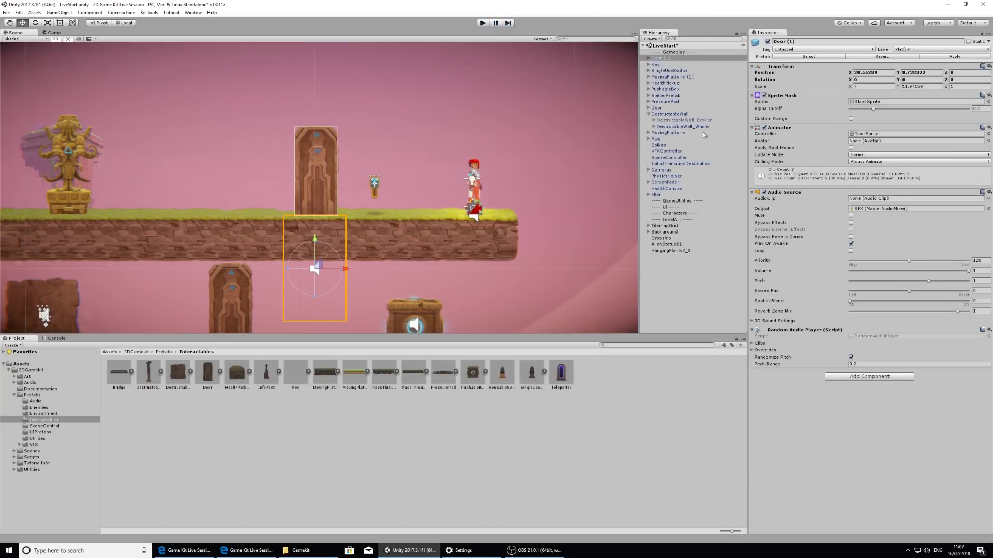
# In Ellen's Inventory Controller, add a second On Add event to Key1 and assign the new door as its target object.
pyautogui.click(658, 195)
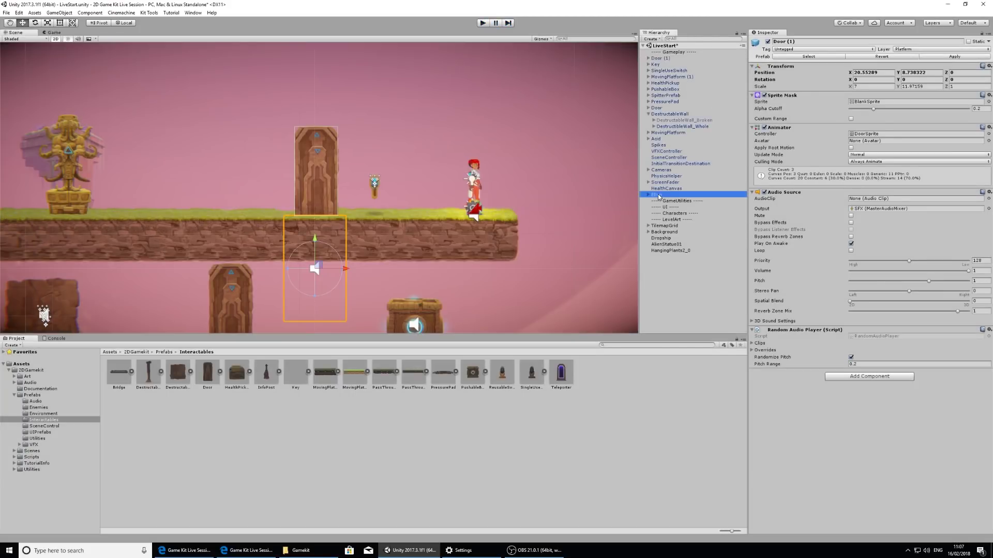
pyautogui.scroll(-15, 844, 222)
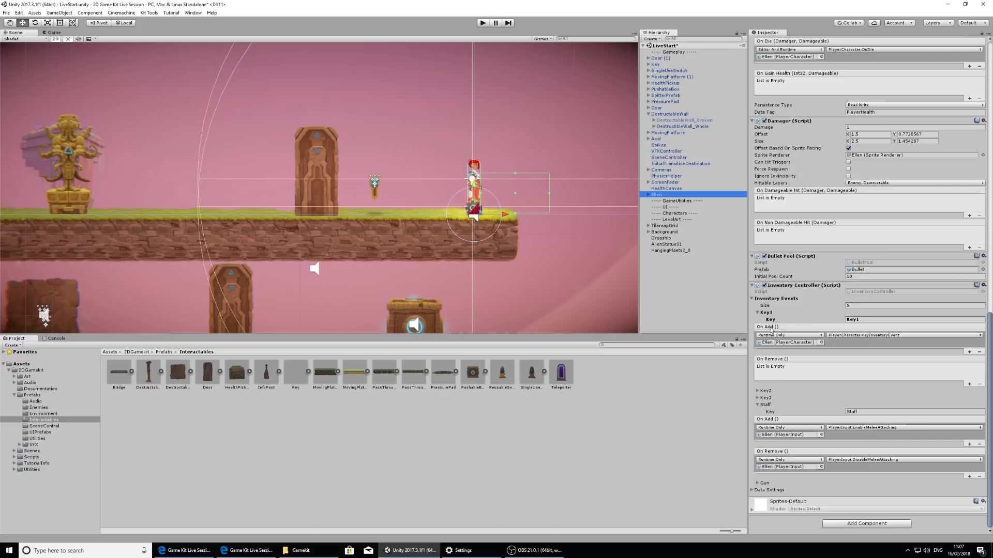
pyautogui.click(970, 352)
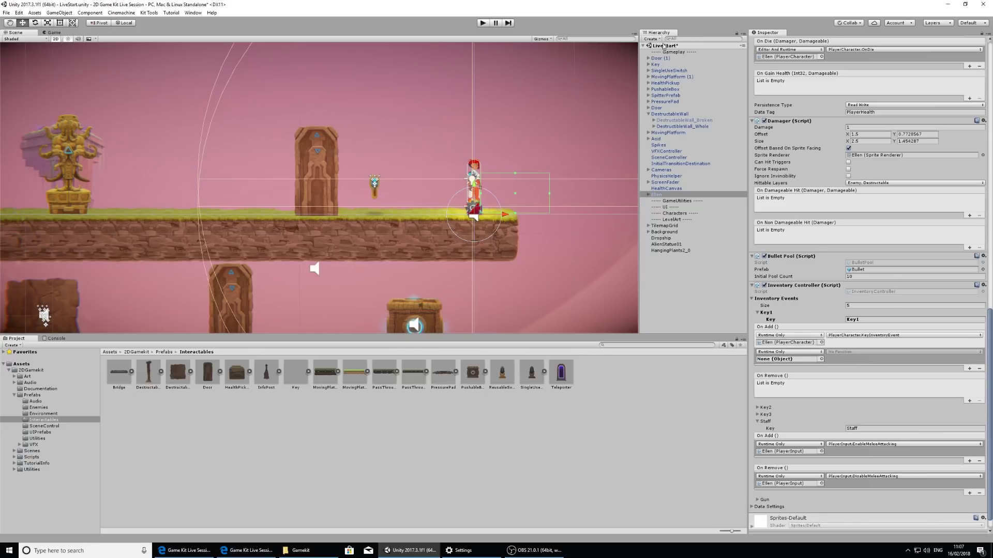
pyautogui.moveTo(656, 58); pyautogui.dragTo(776, 361)
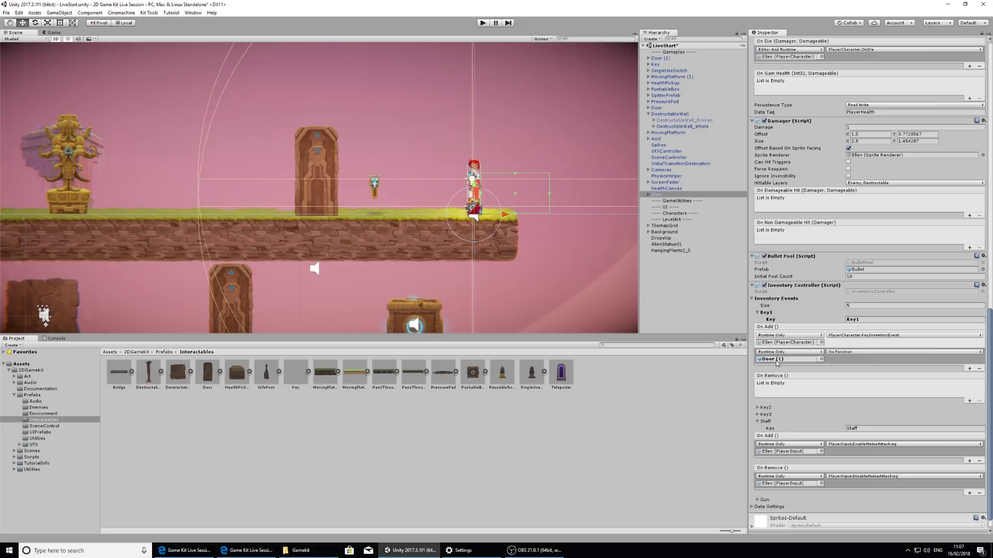
# Set the door event's function to Animator Play (string) with the argument DoorOpening.
pyautogui.click(873, 352)
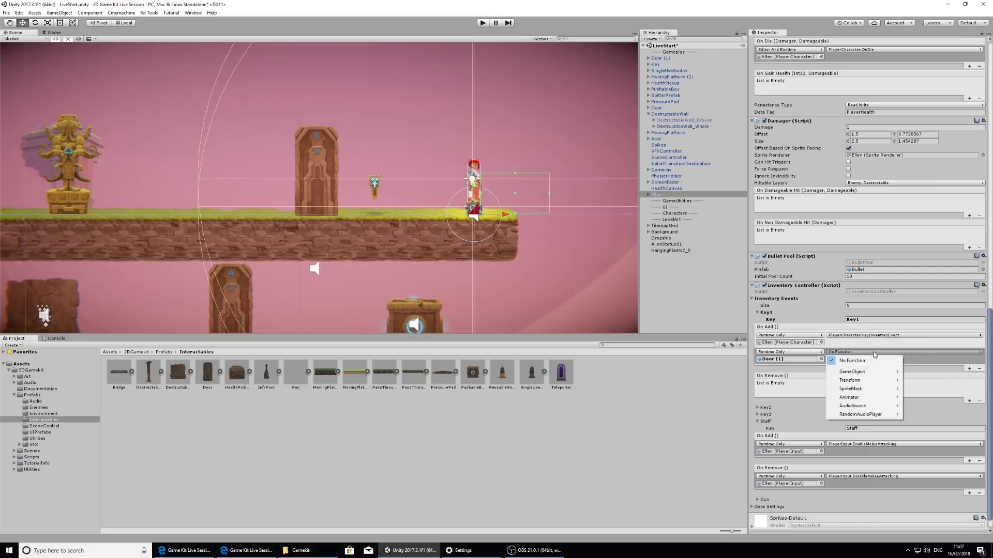
pyautogui.moveTo(864, 399)
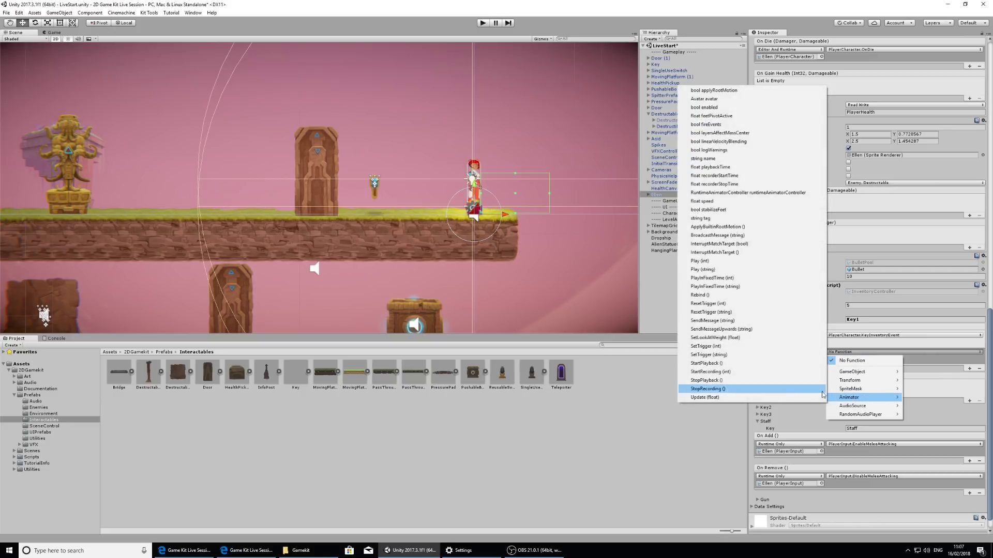
pyautogui.click(747, 270)
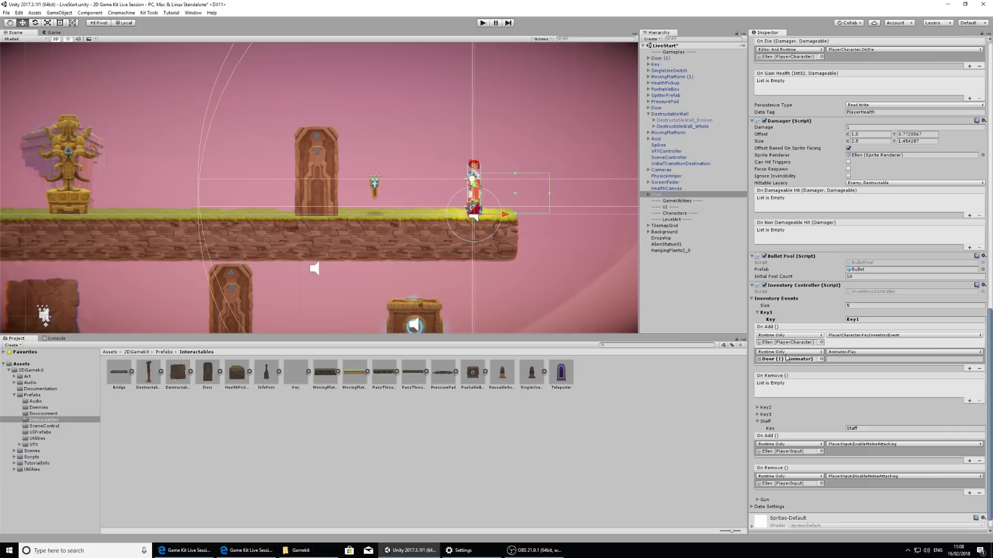
pyautogui.click(855, 360)
pyautogui.write('DoorOpening')
# Playtest the door event by having Ellen collect the key beside the door.
pyautogui.click(484, 24)
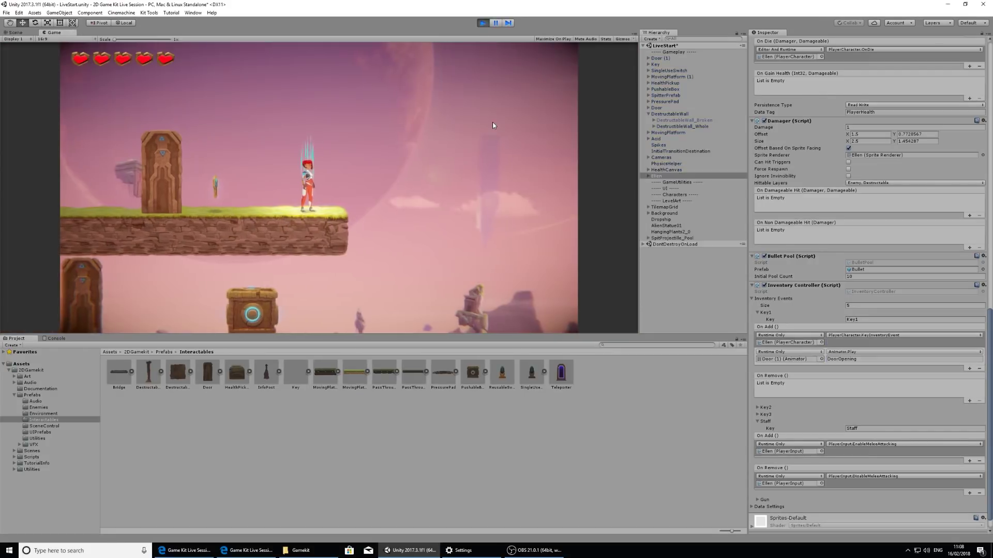
pyautogui.press('a')
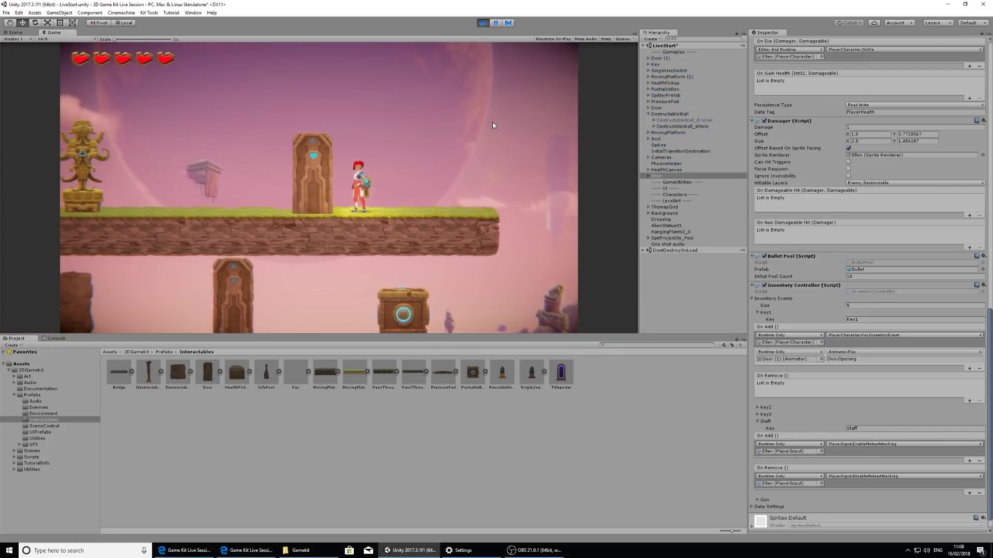
pyautogui.press('d')
pyautogui.press('a')
pyautogui.press('a')
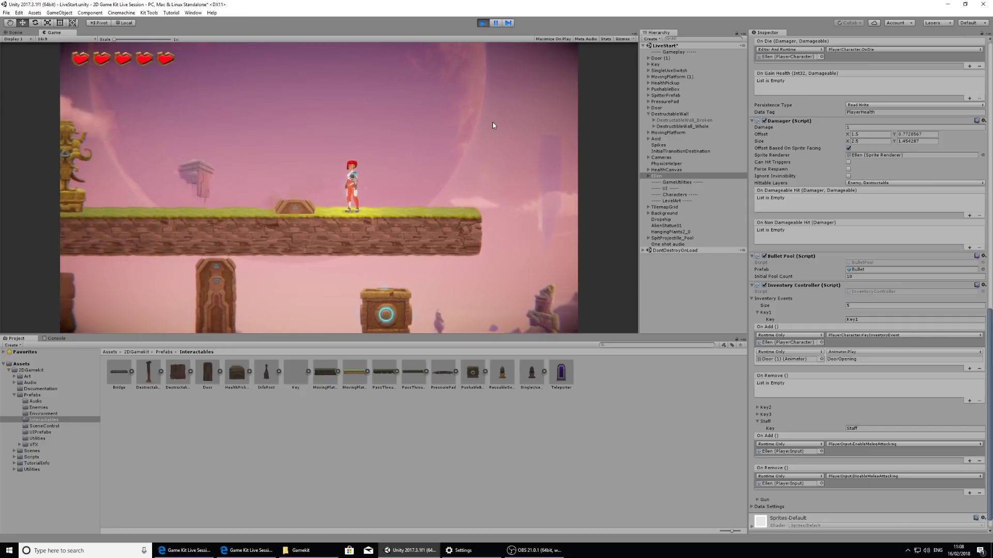
pyautogui.press('d')
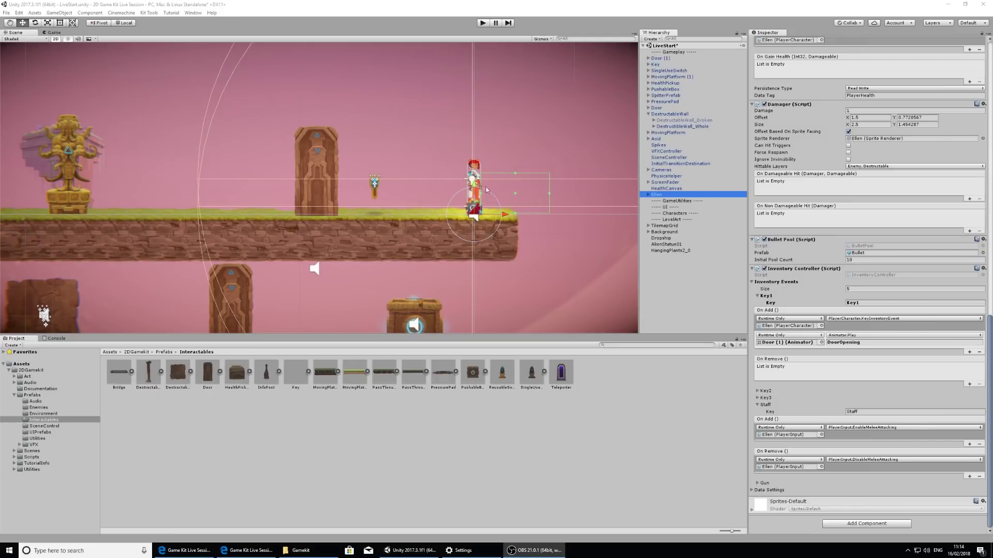
# Run the game again, move Ellen through the key and the doorway and back, and stop the game.
pyautogui.click(482, 22)
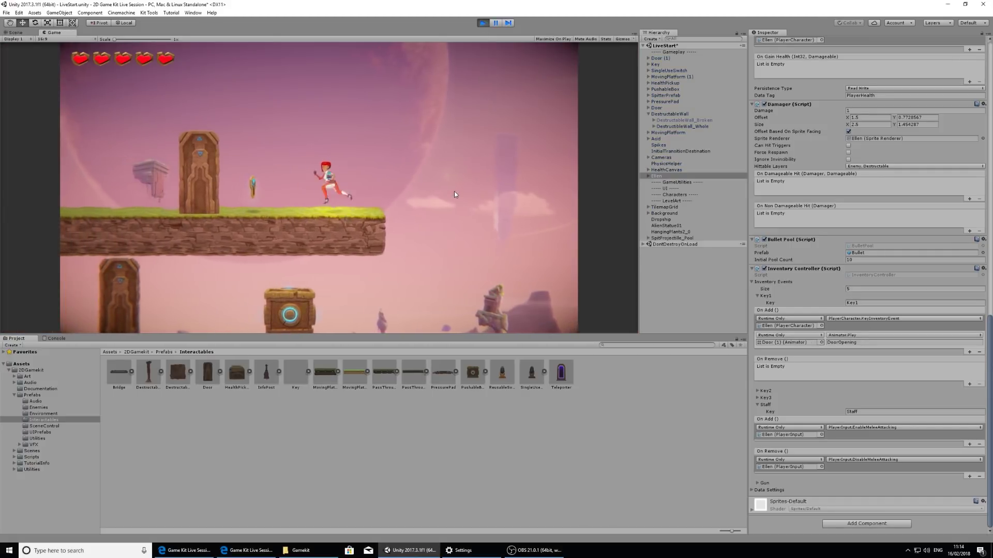
pyautogui.press('a')
pyautogui.press('d')
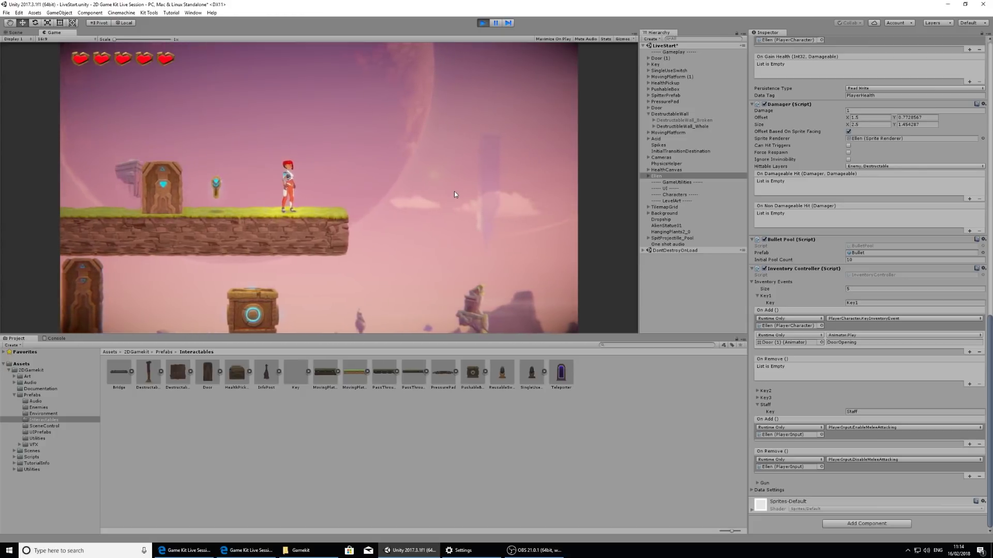
pyautogui.press('d')
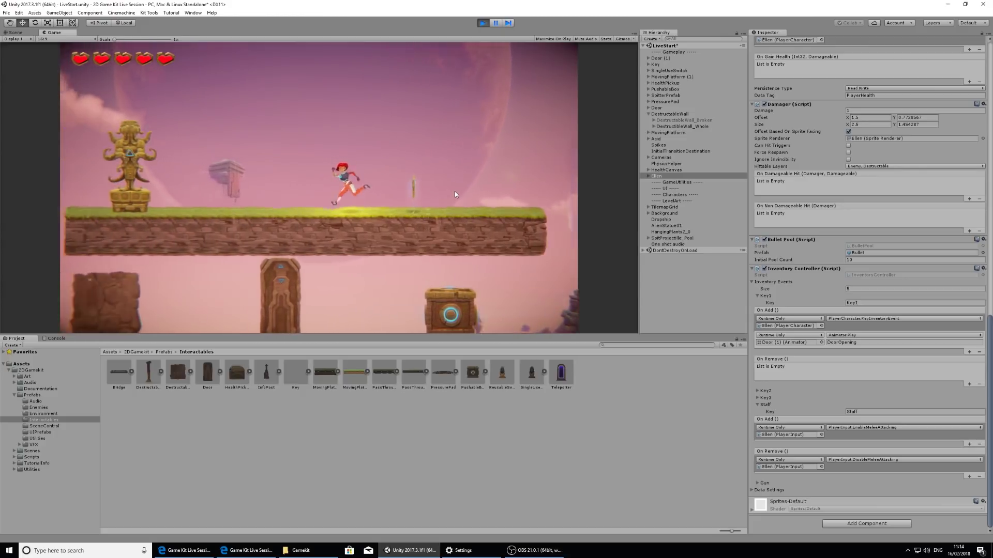
pyautogui.press('d')
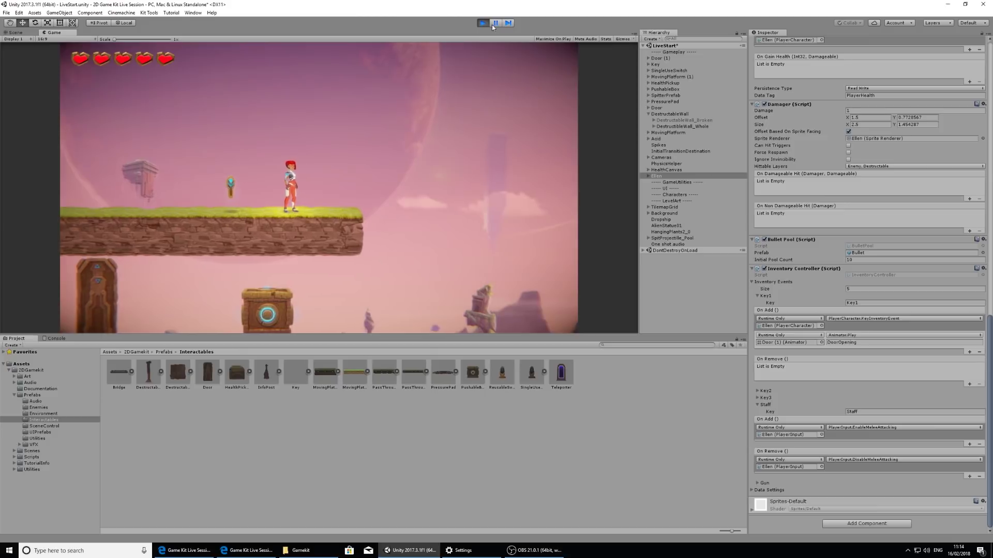
pyautogui.click(483, 23)
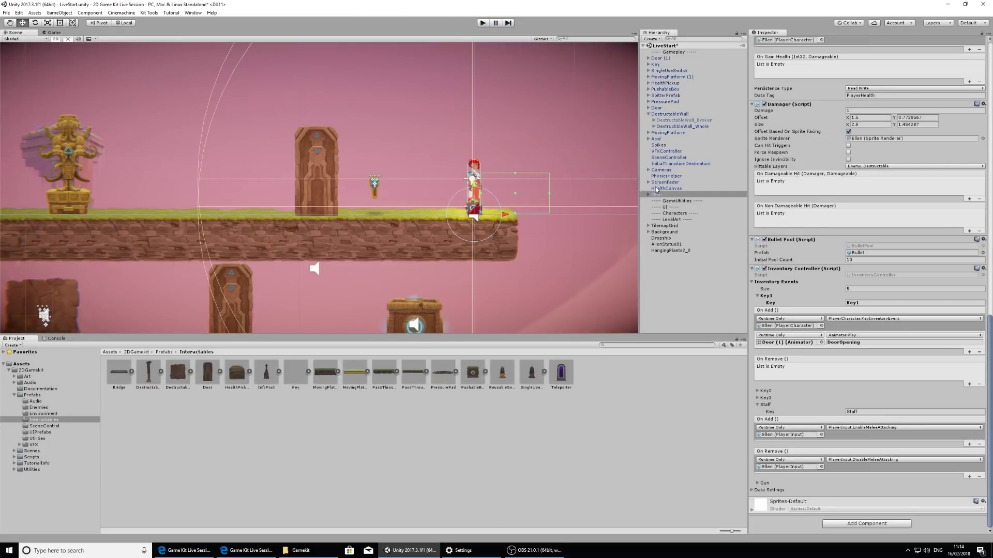
# Enable Disable On Enter in the Inventory Item script of the Key object.
pyautogui.click(657, 64)
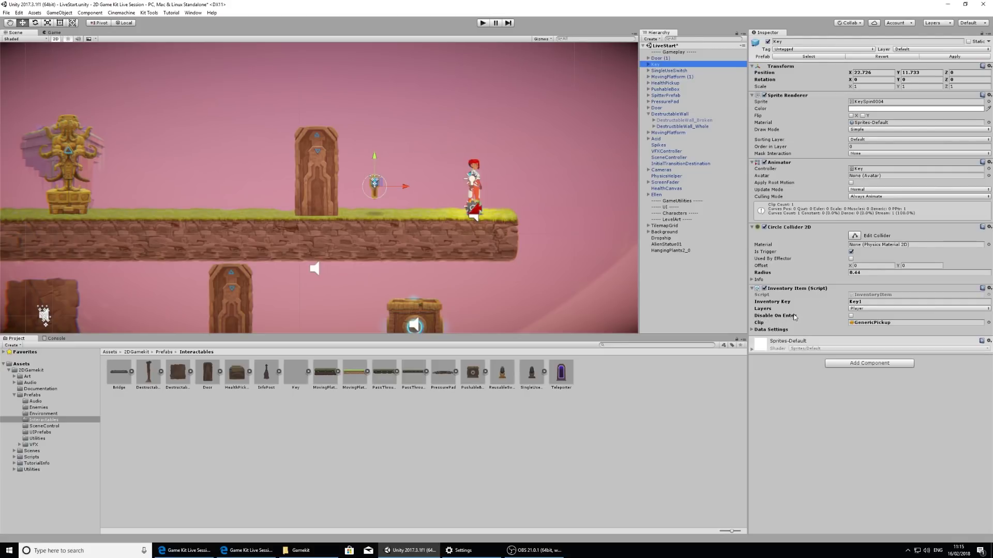
pyautogui.click(852, 316)
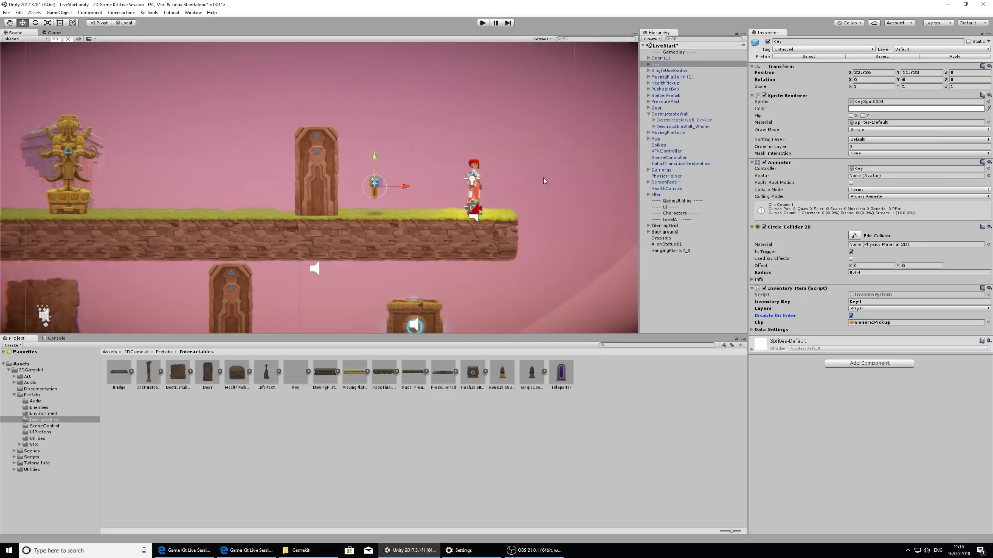
# Playtest the key pickup by having Ellen collect the key and run back and forth through the doorway, and stop the game.
pyautogui.hotkey('ctrl', 'p')
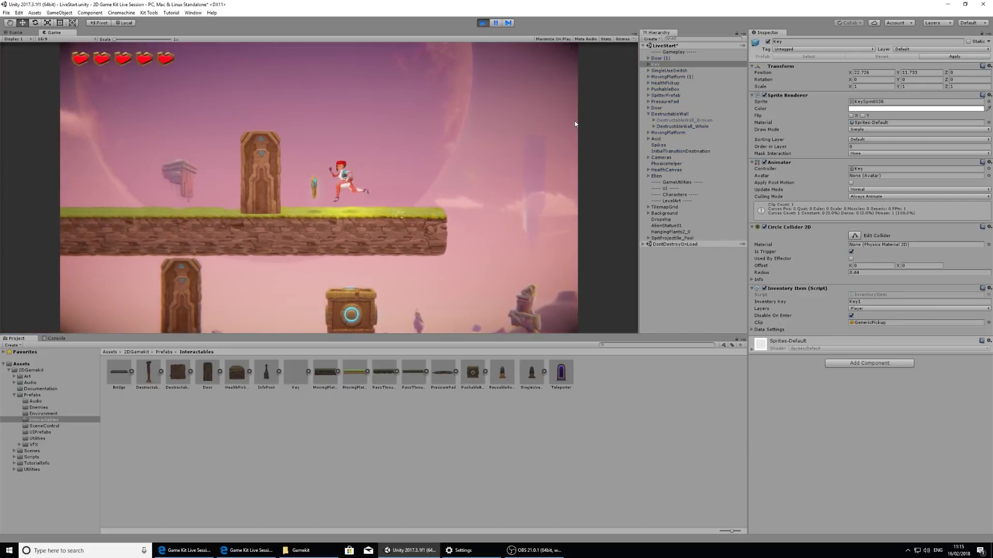
pyautogui.press('d')
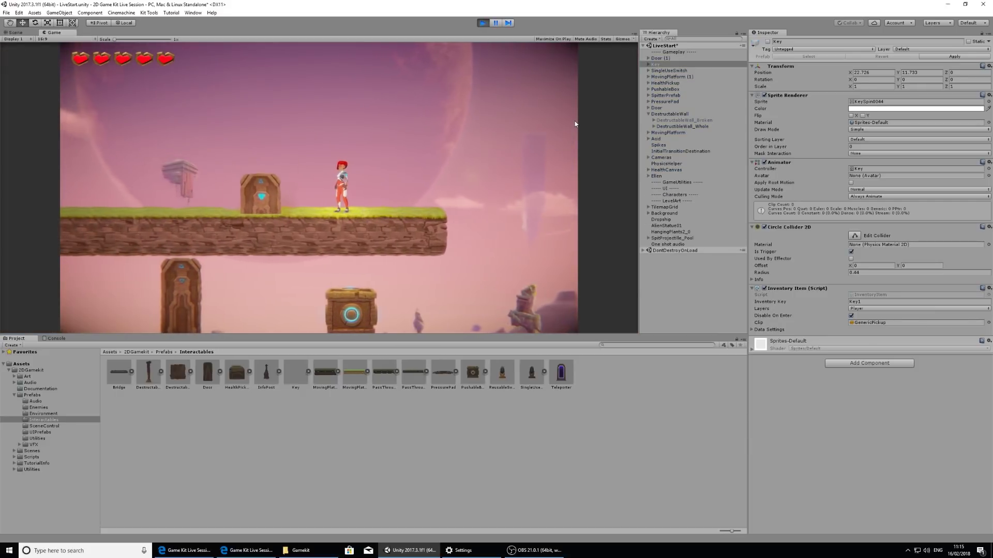
pyautogui.press('a')
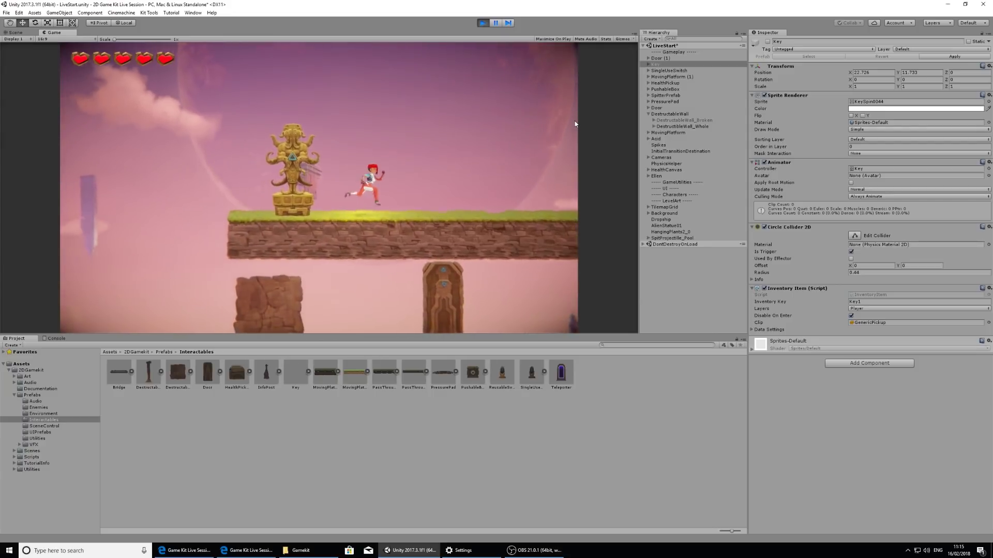
pyautogui.press('d')
pyautogui.press('space')
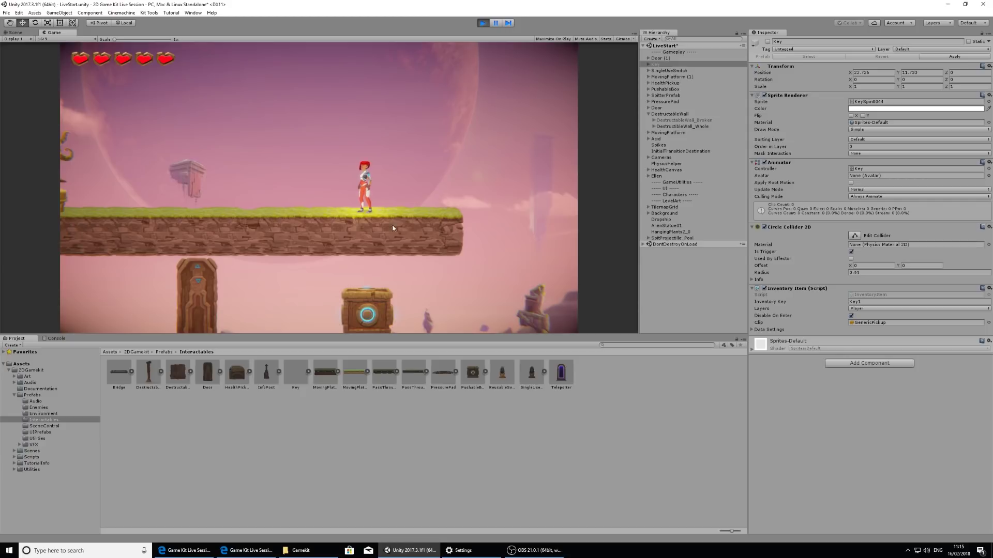
pyautogui.press('a')
pyautogui.press('d')
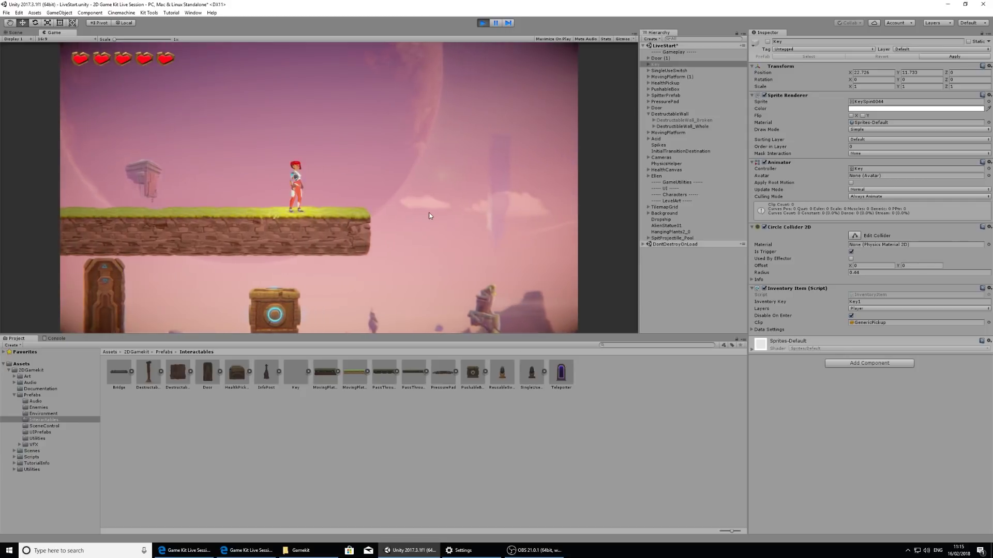
pyautogui.press('a')
pyautogui.press('d')
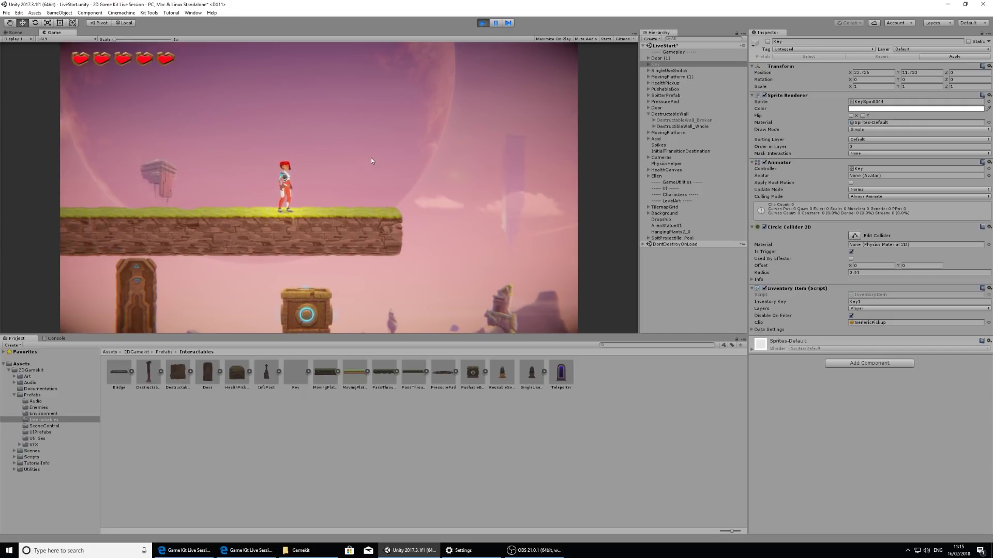
pyautogui.click(481, 23)
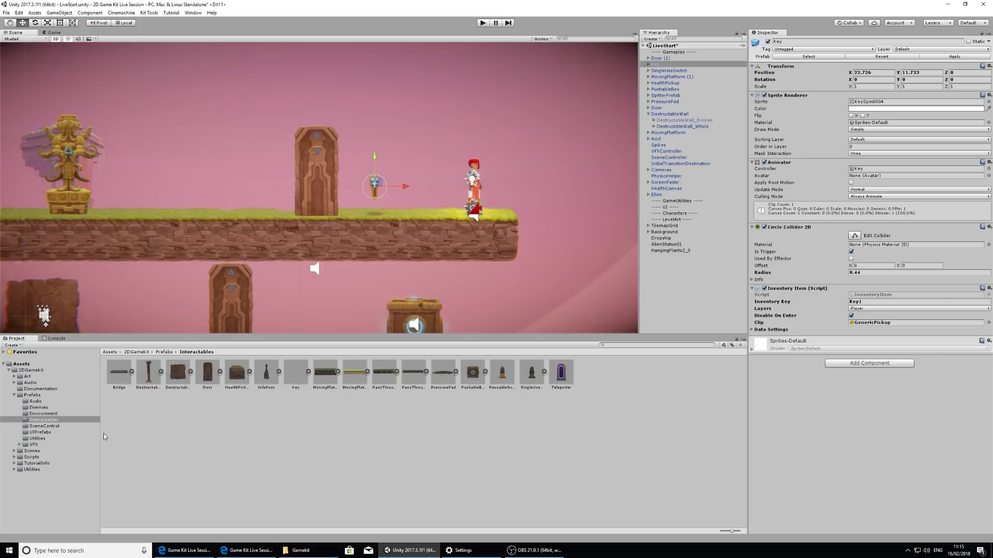
# Add the KeyCanvas prefab from the UIPrefabs folder to the scene hierarchy, directly below the UI separator.
pyautogui.click(44, 433)
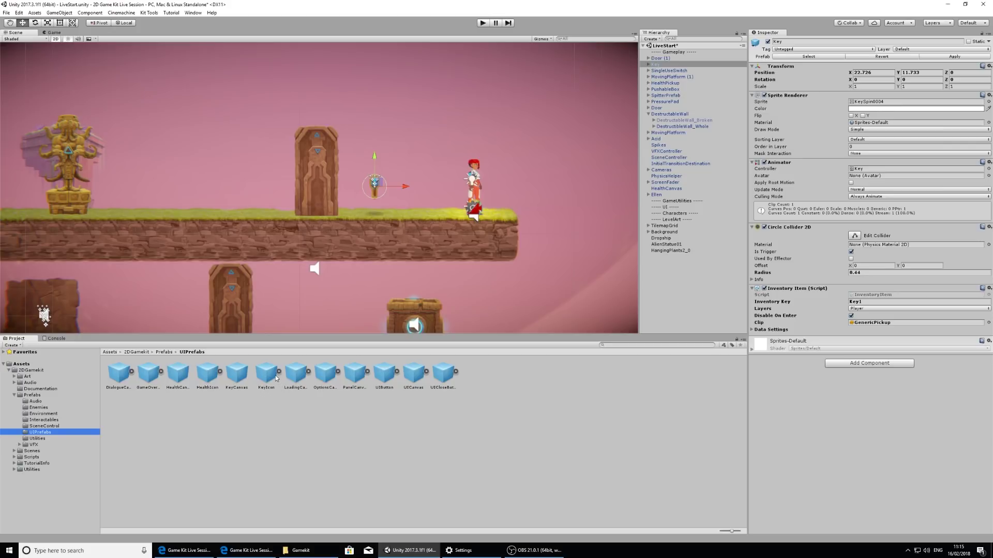
pyautogui.click(235, 373)
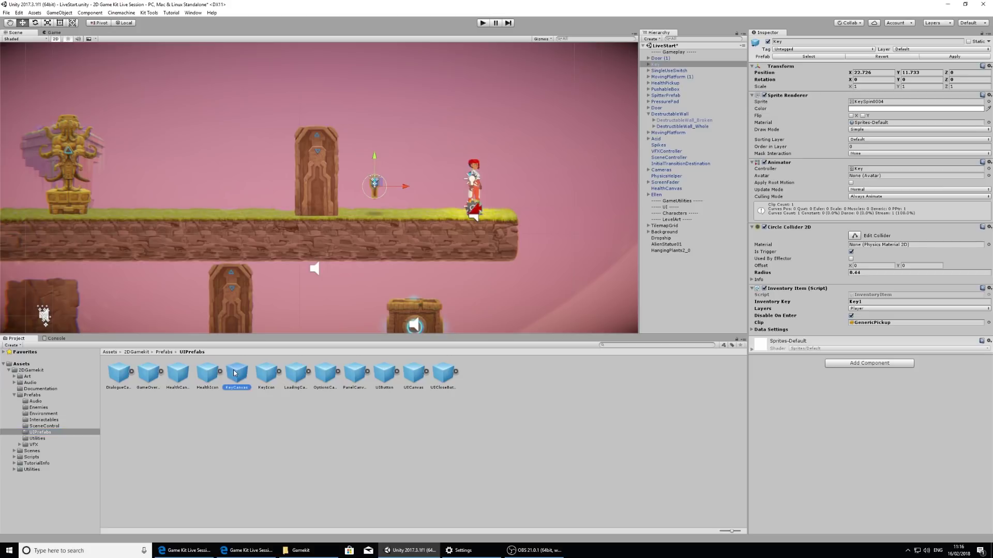
pyautogui.moveTo(235, 373); pyautogui.dragTo(683, 208)
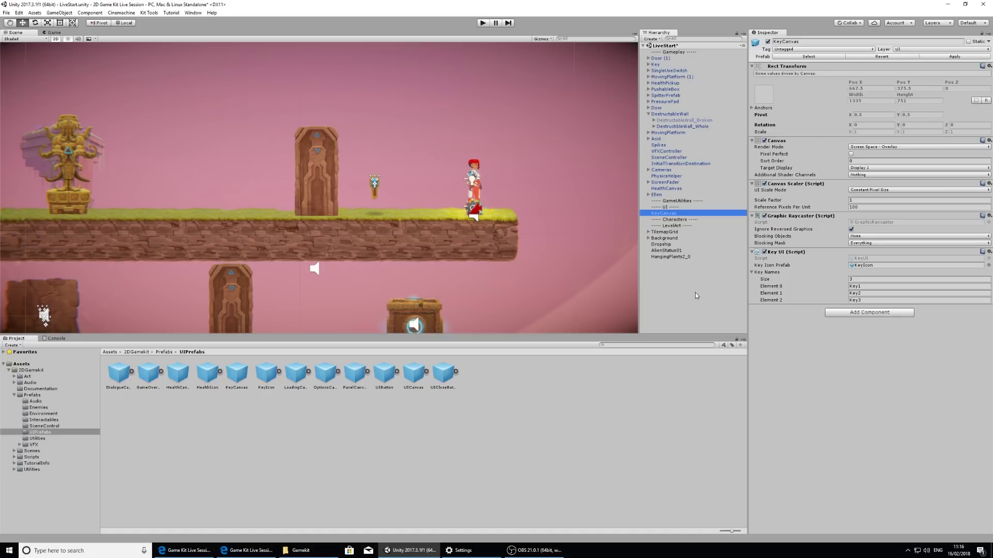
# Playtest the key icon display by having Ellen collect the key, and stop the game.
pyautogui.click(483, 23)
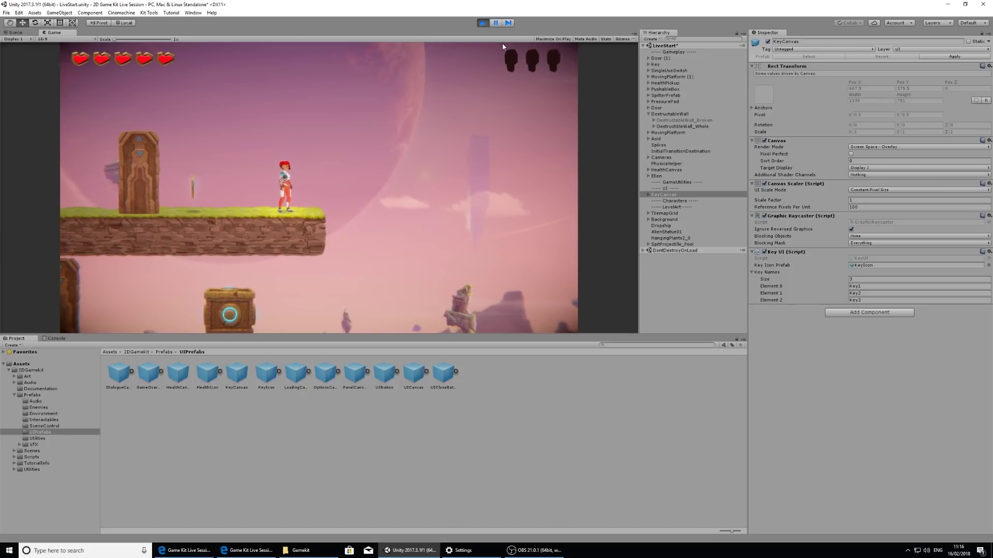
pyautogui.press('Right')
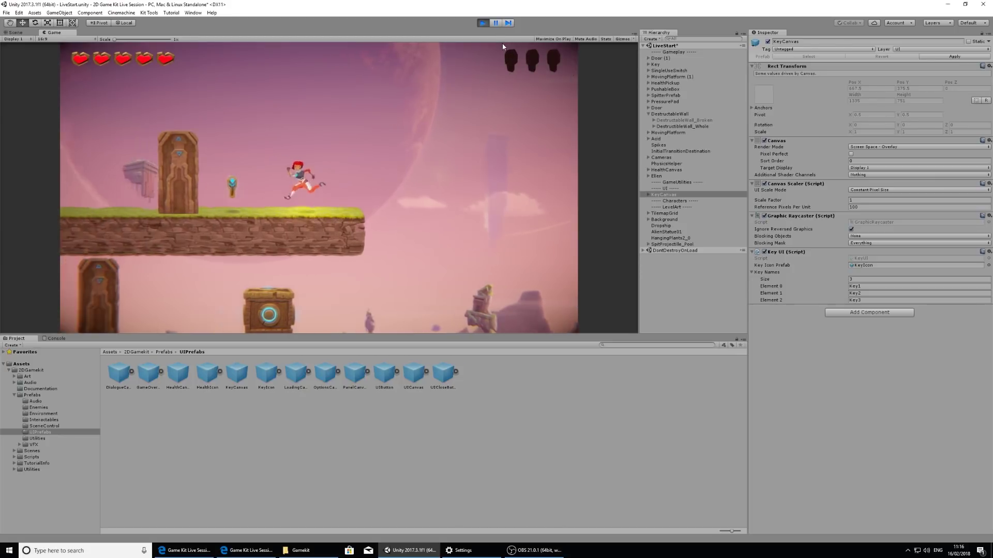
pyautogui.press('Left')
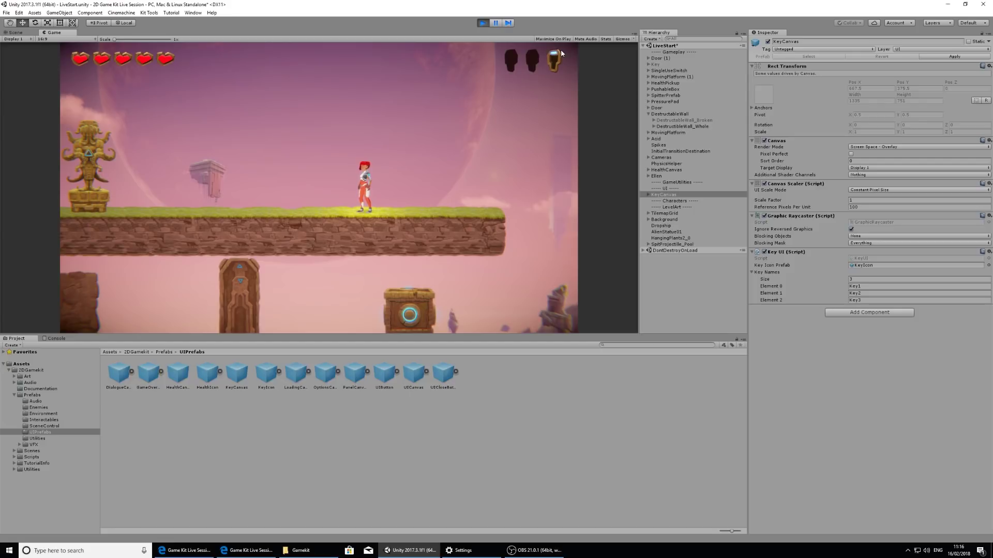
pyautogui.click(485, 22)
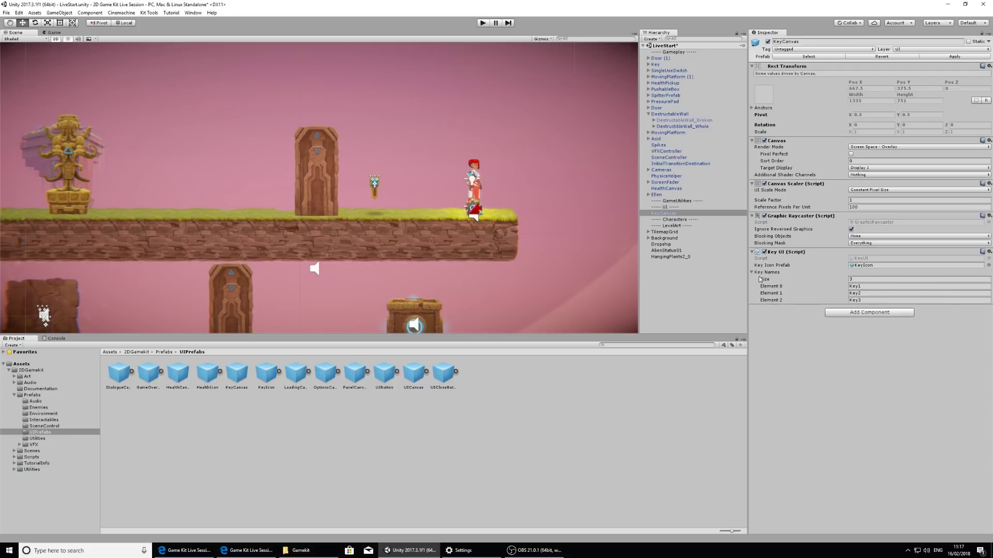
# Delete the Key2 and Key3 elements from the Key Names list in KeyCanvas's Key UI script, leaving only Key1.
pyautogui.click(878, 286)
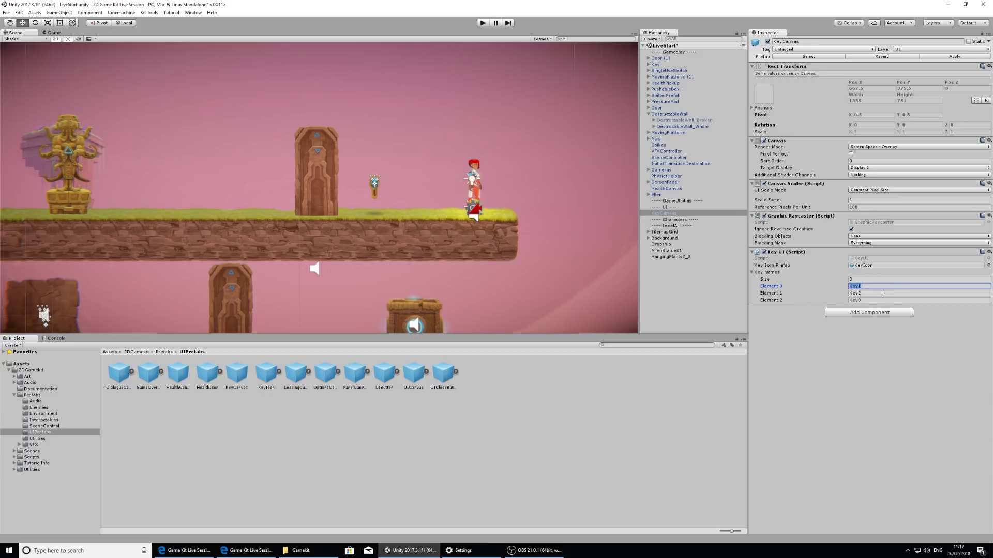
pyautogui.click(865, 293)
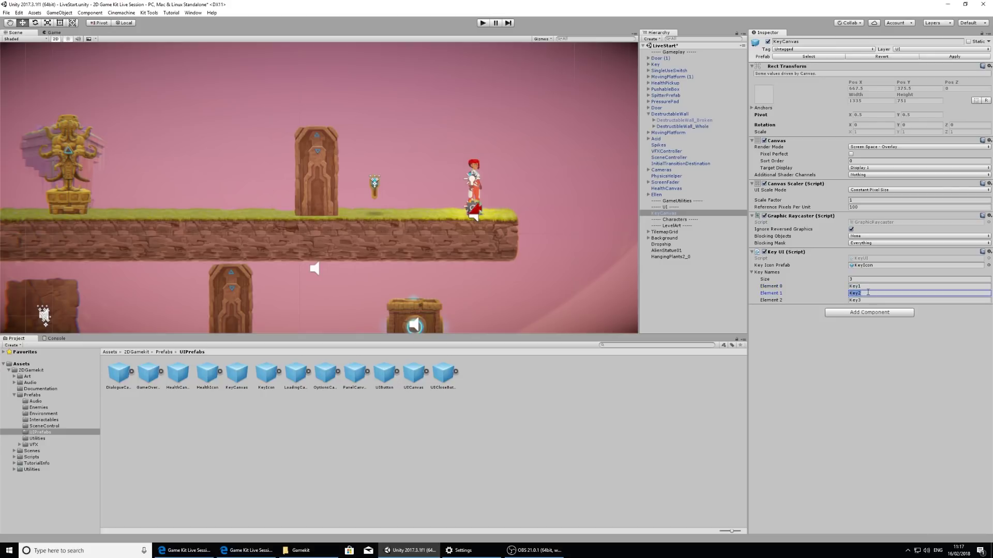
pyautogui.click(871, 300)
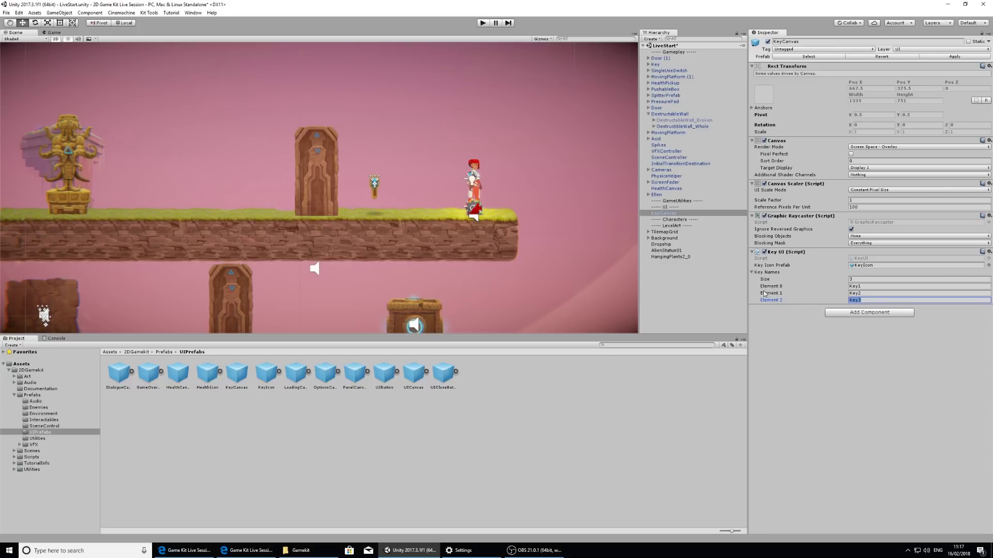
pyautogui.rightClick(769, 295)
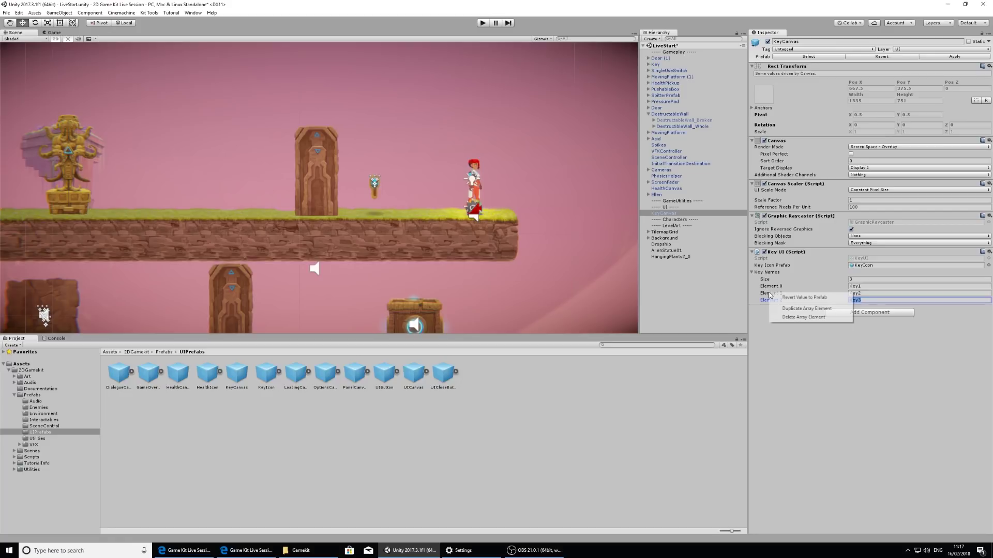
pyautogui.click(832, 318)
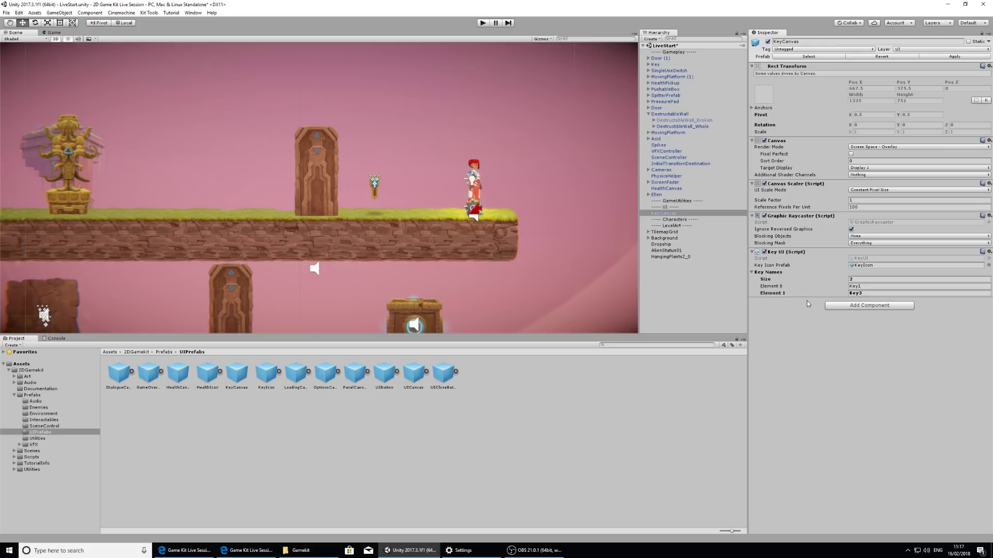
pyautogui.rightClick(770, 294)
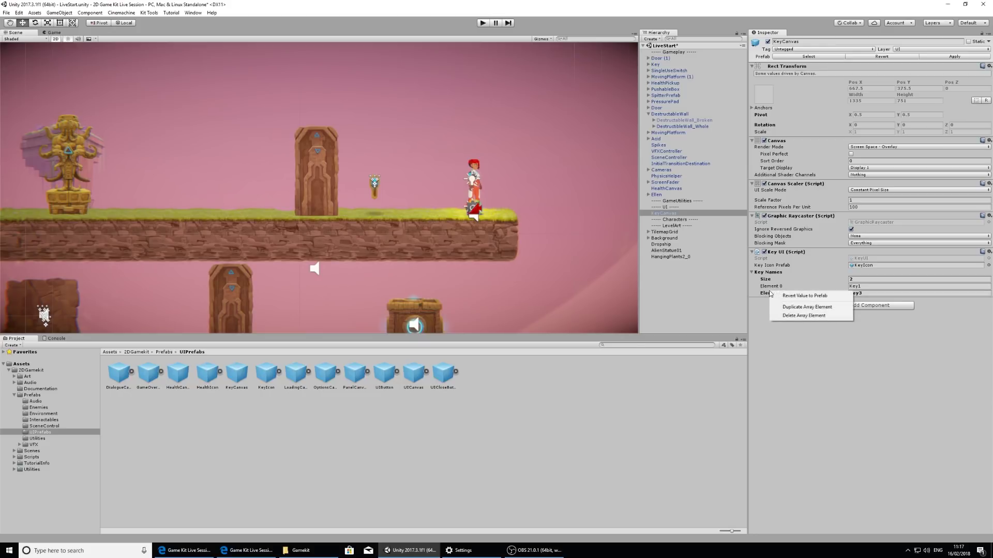
pyautogui.click(822, 316)
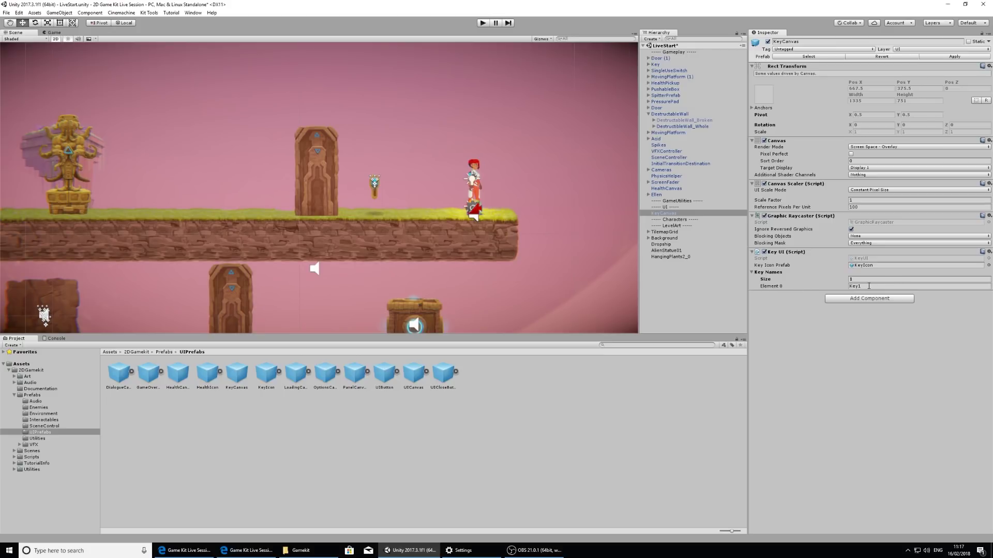
# Run the game with the shortened key list and have Ellen collect the key to check its icon.
pyautogui.click(483, 23)
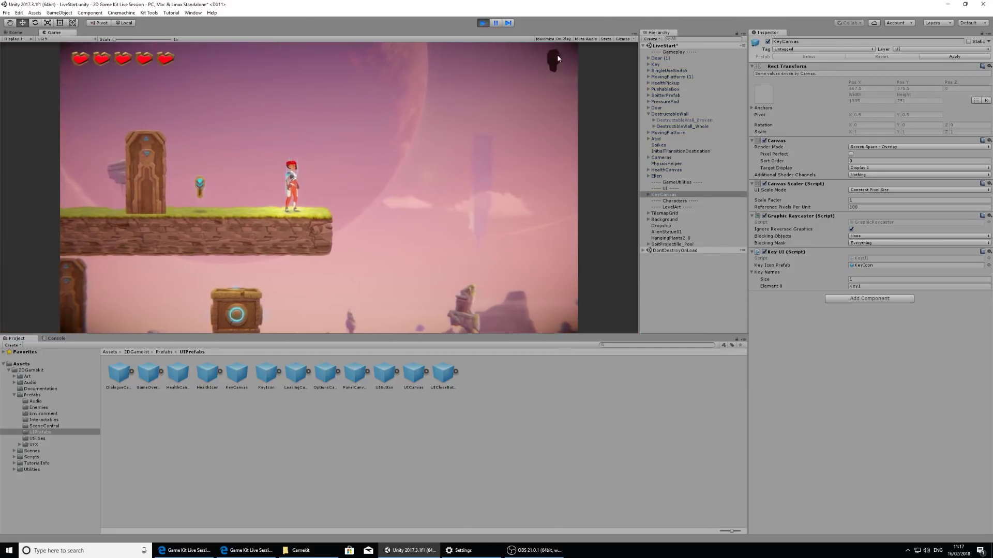
pyautogui.press('a')
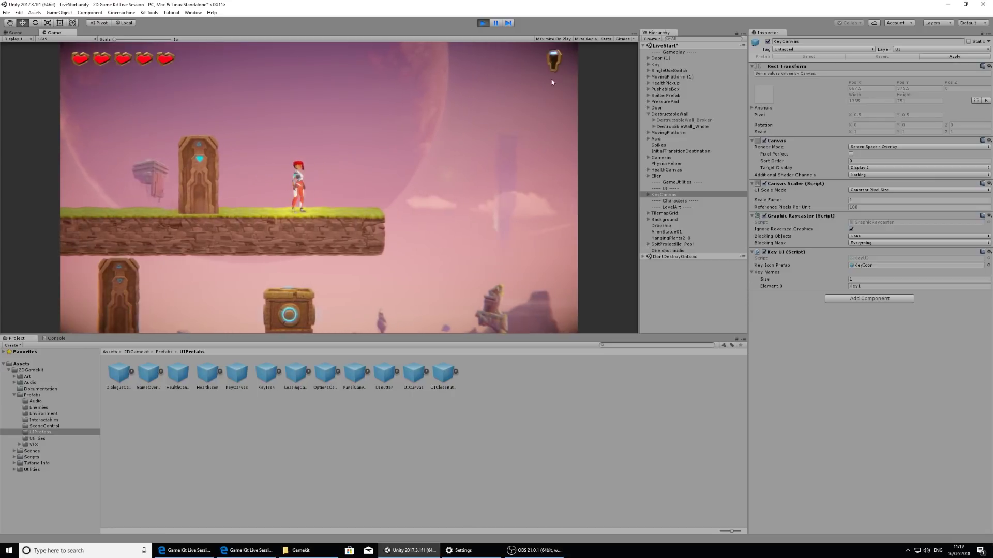